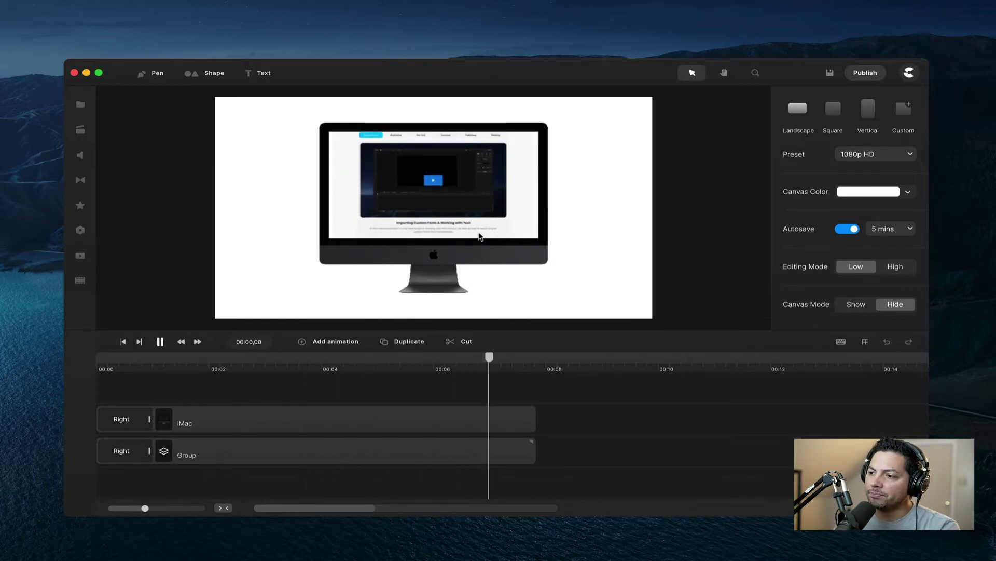
Stop playback and park the playhead at 00:08,28, beyond the iMac and Group clips
{"action": "key", "text": "space"}
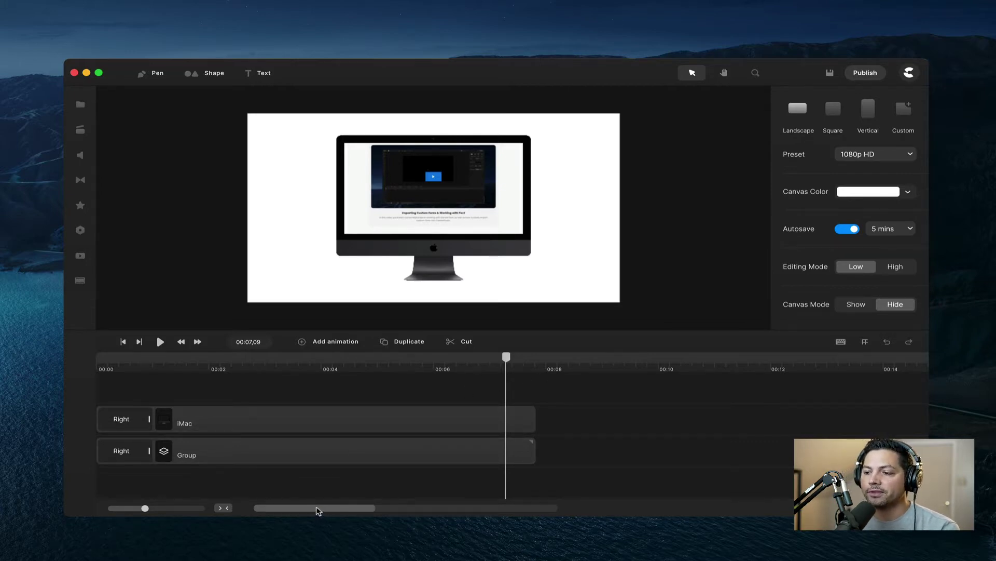
{"action": "left_click_drag", "start_coordinate": [318, 510], "coordinate": [349, 508]}
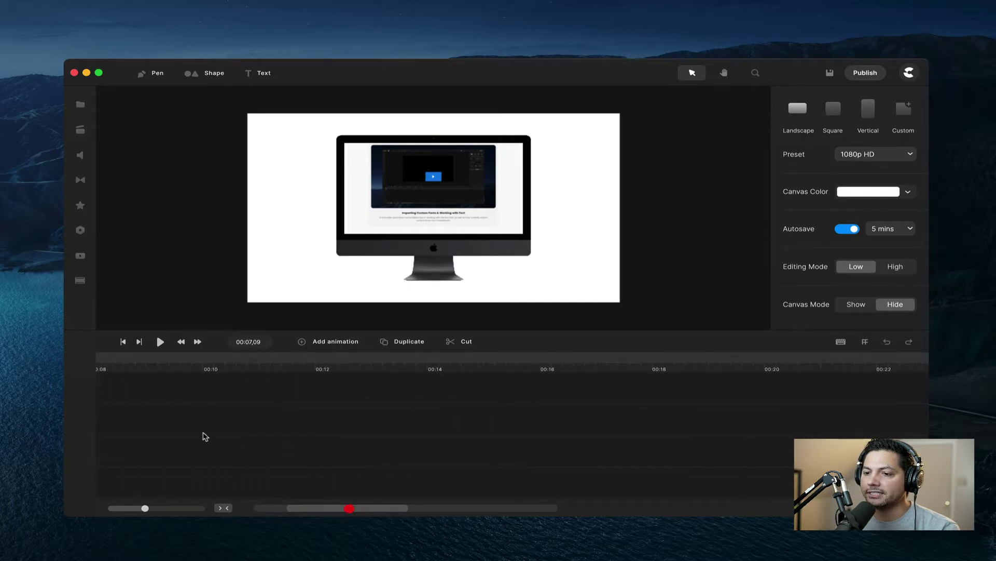
{"action": "left_click", "coordinate": [142, 371]}
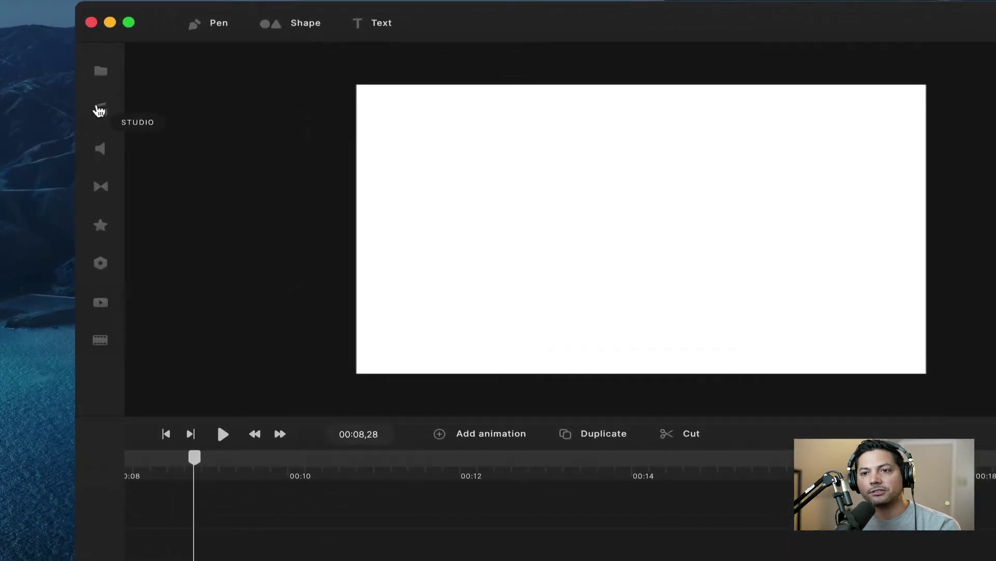
Drag the Apple iMac mockup from the Studio library's Icons > Devices onto the canvas
{"action": "left_click", "coordinate": [98, 111]}
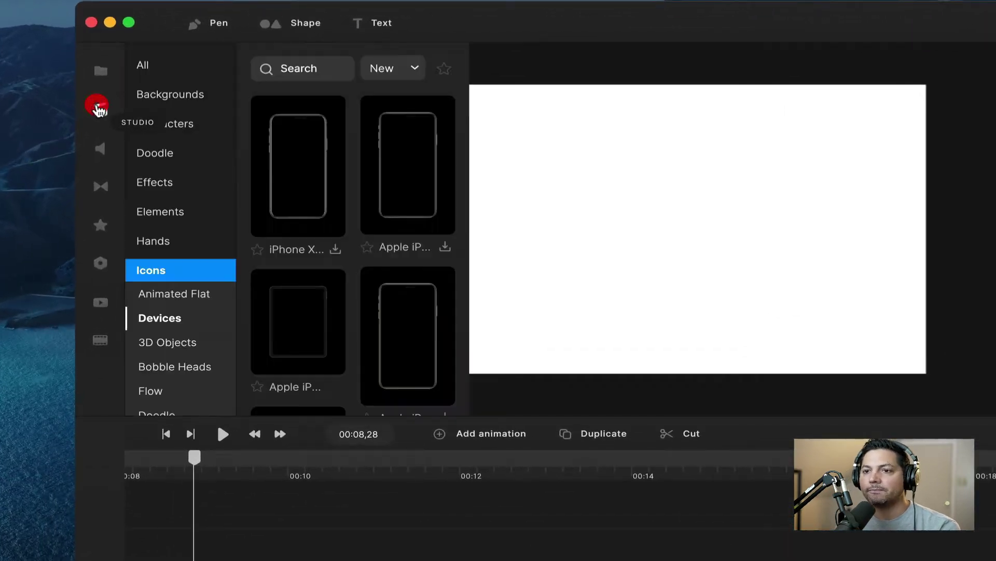
{"action": "left_click", "coordinate": [139, 269]}
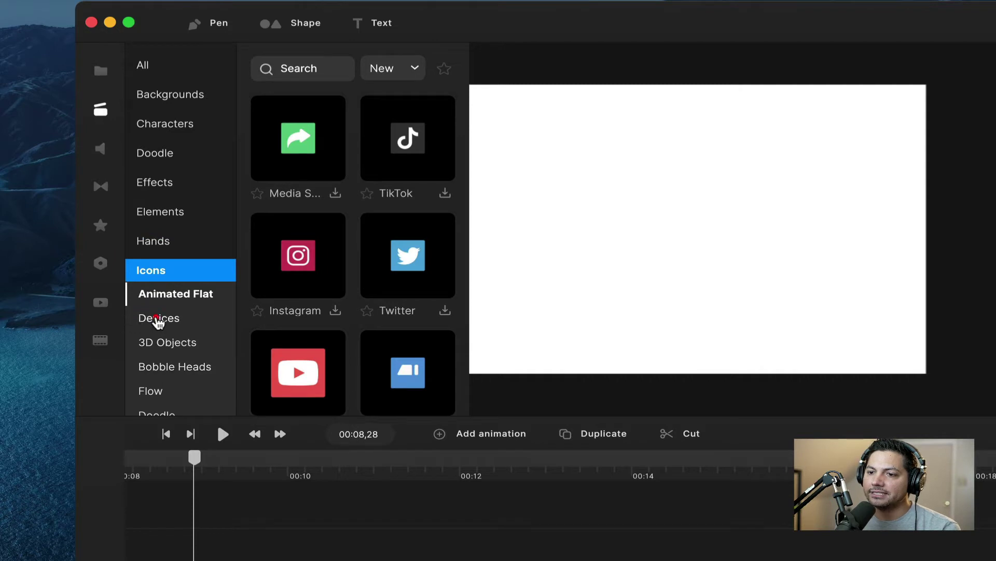
{"action": "left_click", "coordinate": [145, 323]}
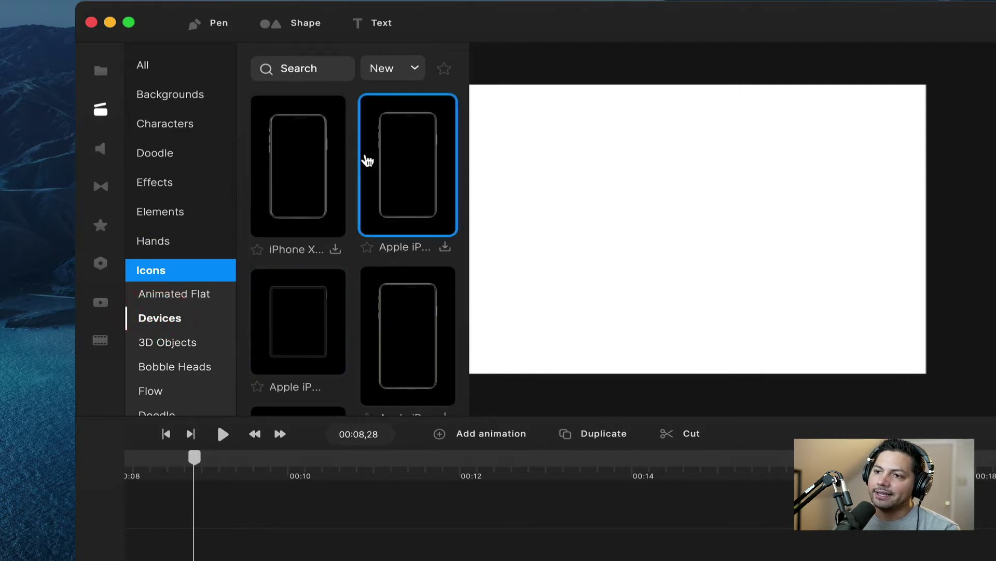
{"action": "scroll", "coordinate": [346, 240], "scroll_direction": "down", "scroll_amount": 3}
{"action": "scroll", "coordinate": [383, 334], "scroll_direction": "down", "scroll_amount": 2}
{"action": "scroll", "coordinate": [397, 319], "scroll_direction": "down", "scroll_amount": 5}
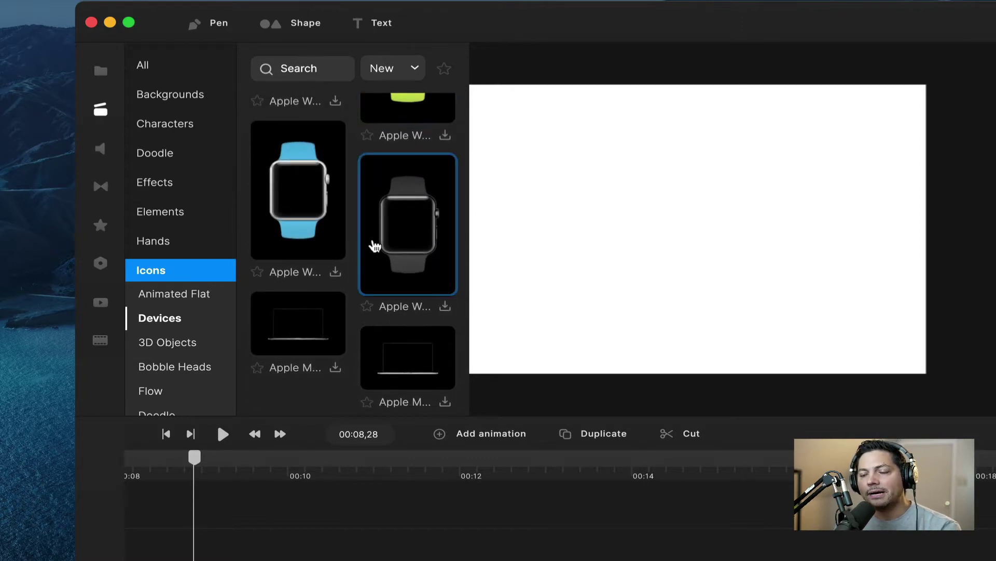
{"action": "scroll", "coordinate": [373, 244], "scroll_direction": "up", "scroll_amount": 5}
{"action": "scroll", "coordinate": [374, 244], "scroll_direction": "down", "scroll_amount": 3}
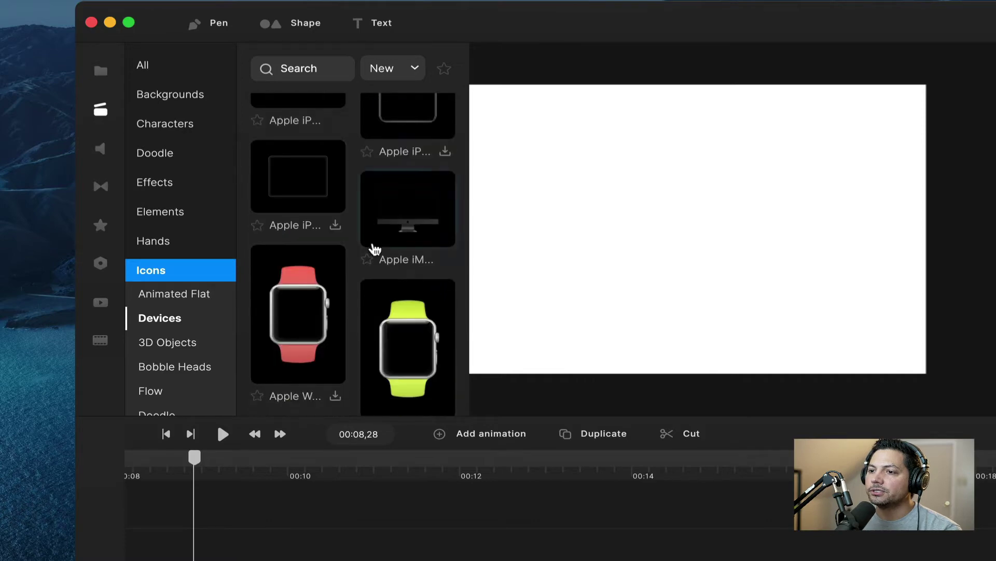
{"action": "left_click_drag", "start_coordinate": [405, 220], "coordinate": [621, 198]}
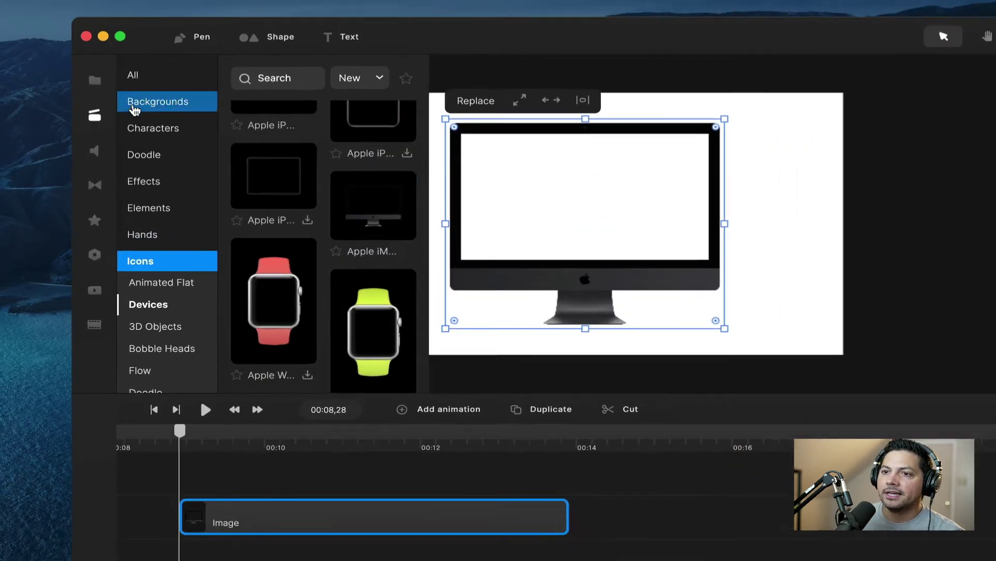
Rename the new Image clip on the timeline to 'iMac'
{"action": "left_click", "coordinate": [101, 109]}
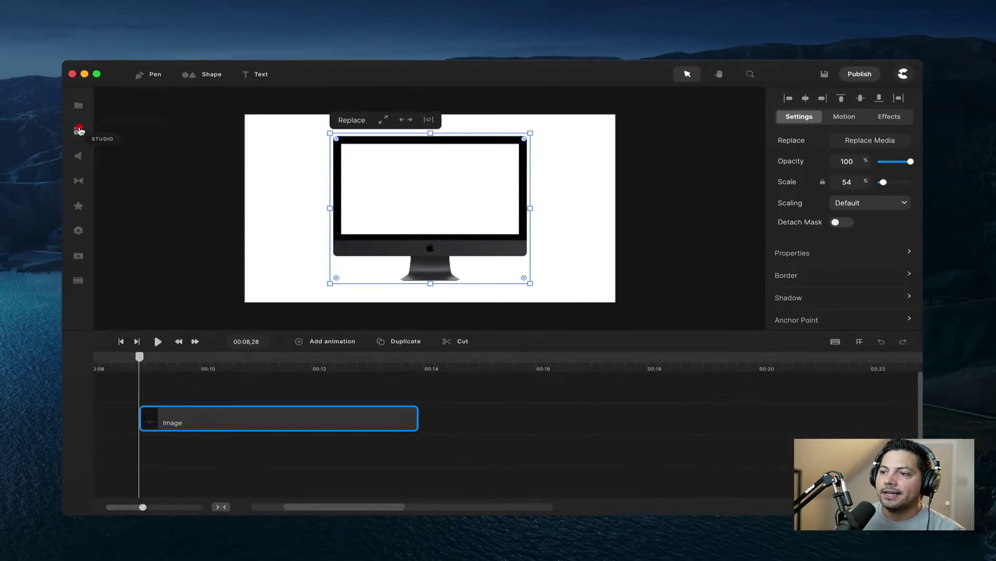
{"action": "right_click", "coordinate": [191, 427]}
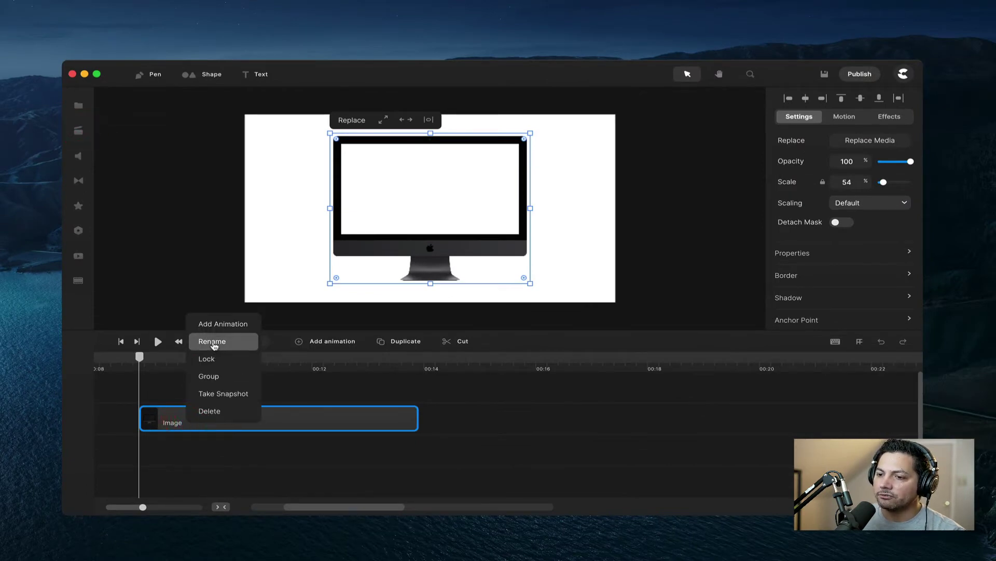
{"action": "left_click", "coordinate": [213, 341]}
{"action": "type", "text": "iMac"}
{"action": "left_click", "coordinate": [174, 400]}
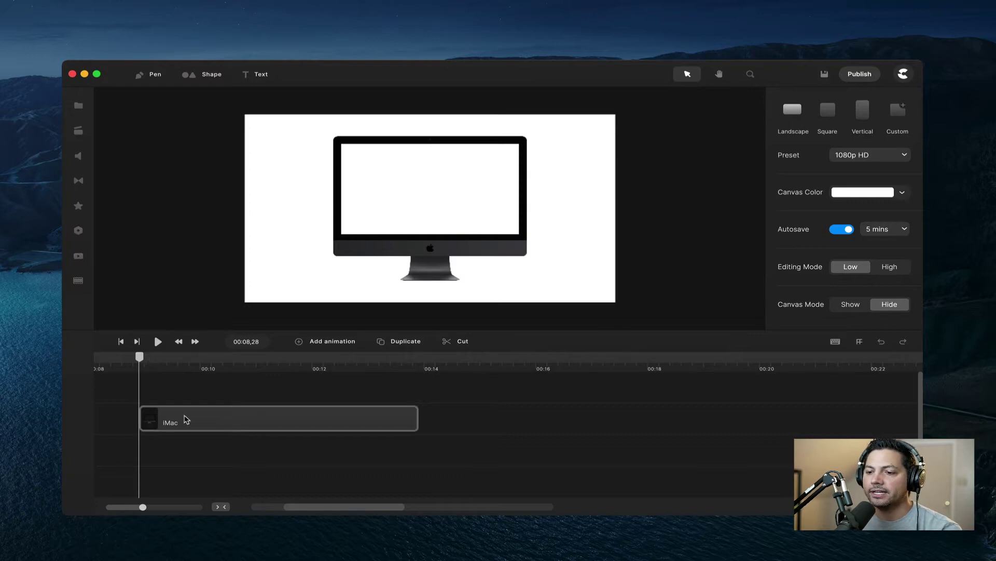
Give the iMac clip an In > Position > Right entrance animation and preview it
{"action": "left_click", "coordinate": [181, 421]}
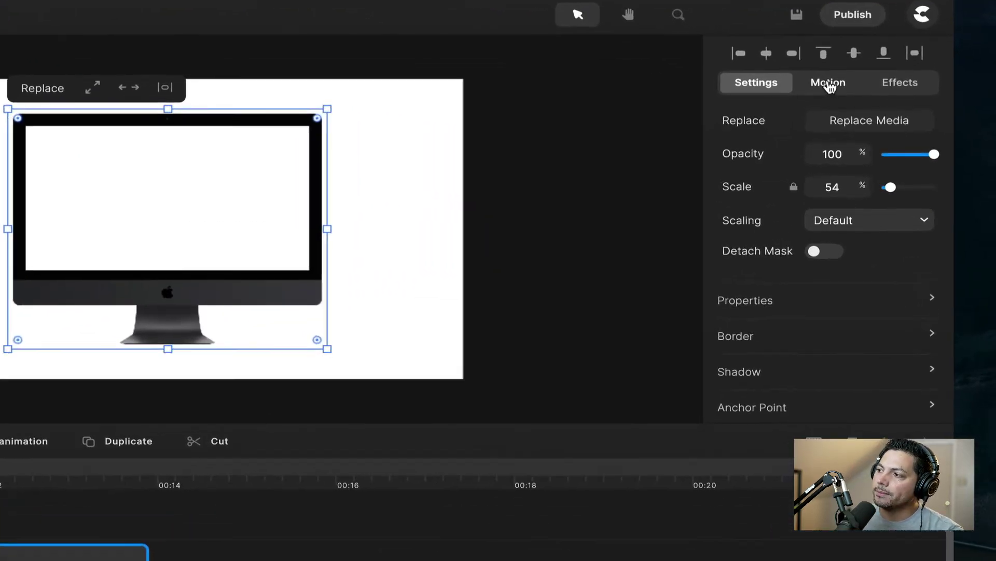
{"action": "left_click", "coordinate": [844, 117]}
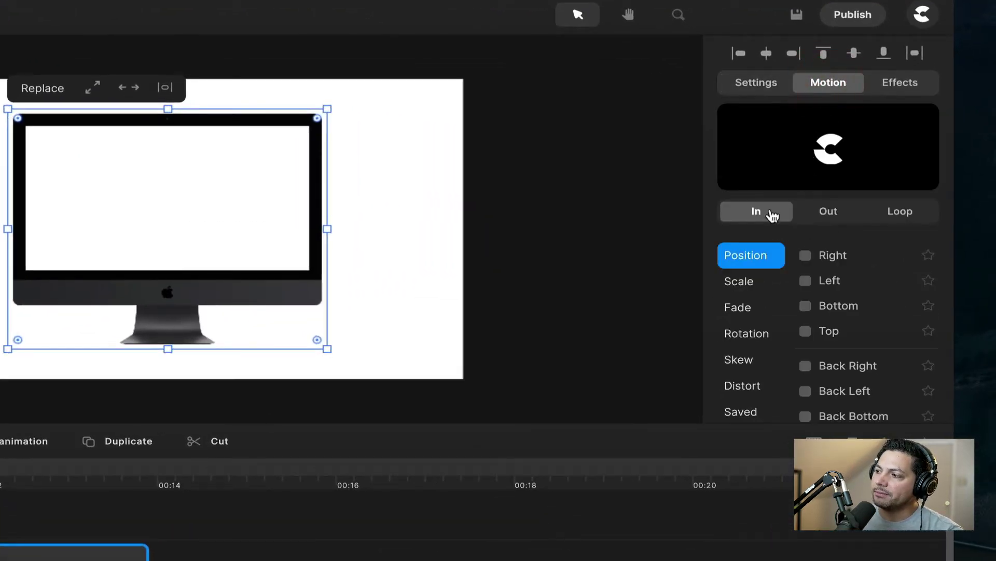
{"action": "left_click", "coordinate": [735, 258]}
{"action": "left_click", "coordinate": [806, 255]}
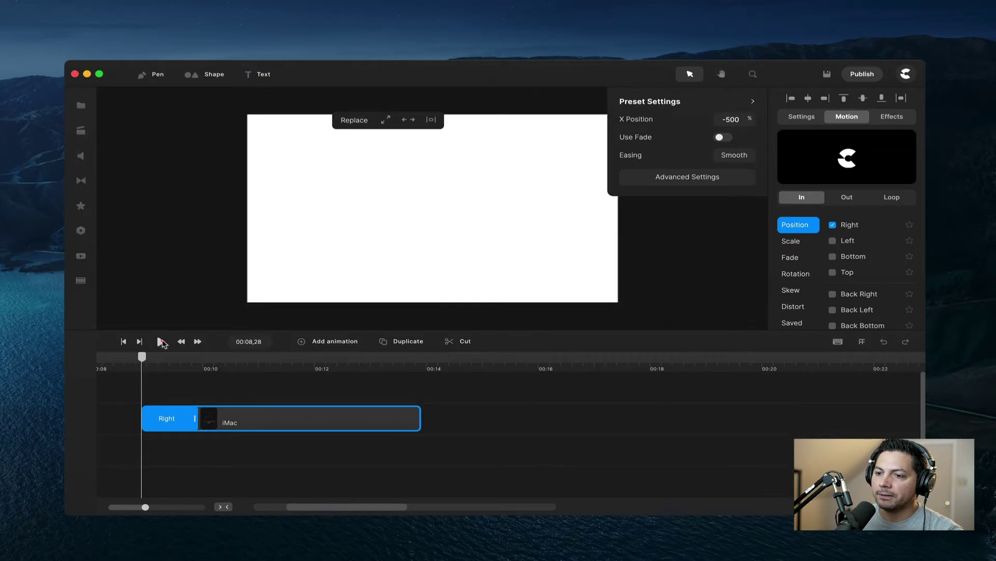
{"action": "left_click", "coordinate": [160, 341]}
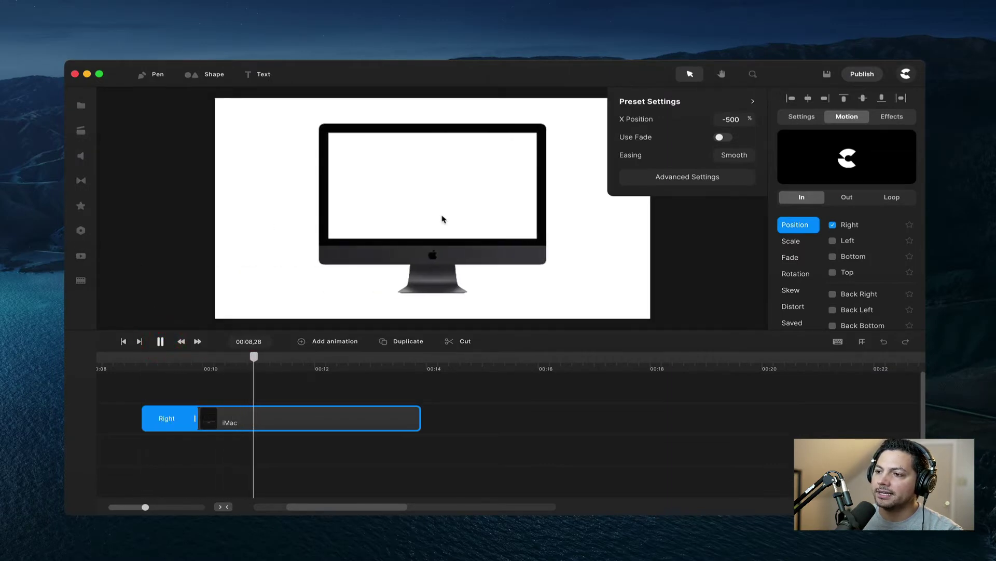
{"action": "key", "text": "space"}
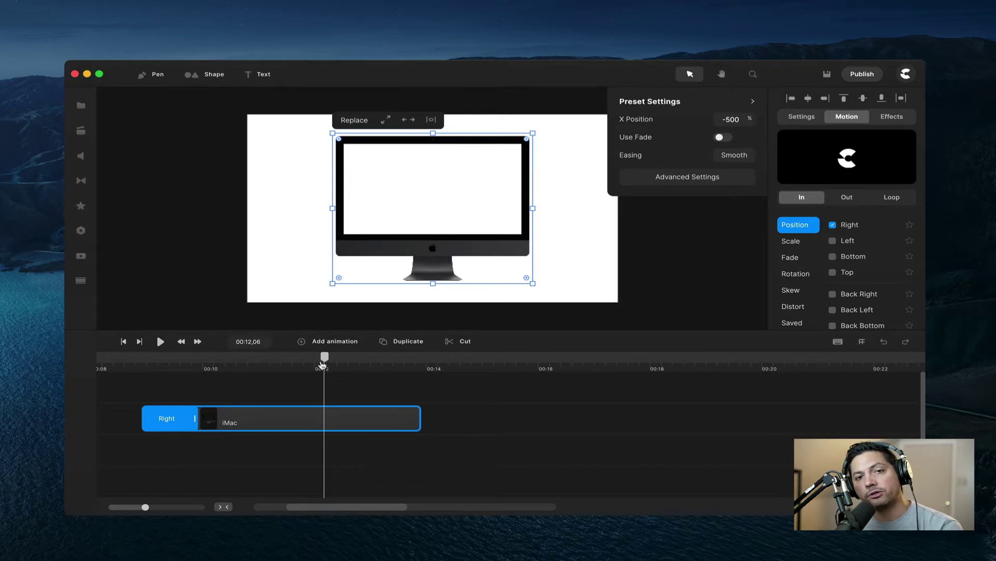
{"action": "left_click_drag", "start_coordinate": [325, 358], "coordinate": [178, 364]}
Set the Right entrance animation's Rotation to -60 in Advanced Settings
{"action": "left_click", "coordinate": [168, 419]}
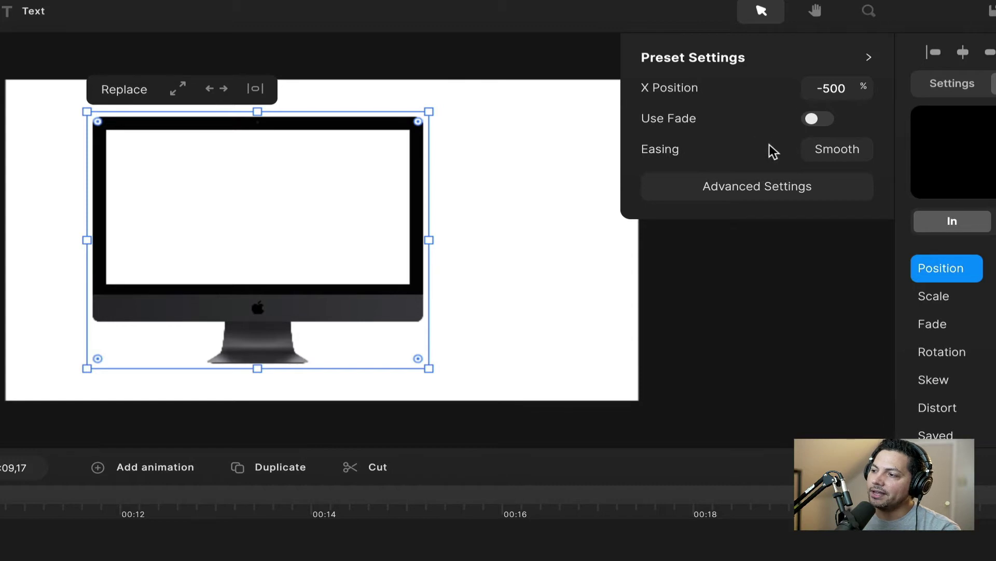
{"action": "left_click", "coordinate": [739, 188]}
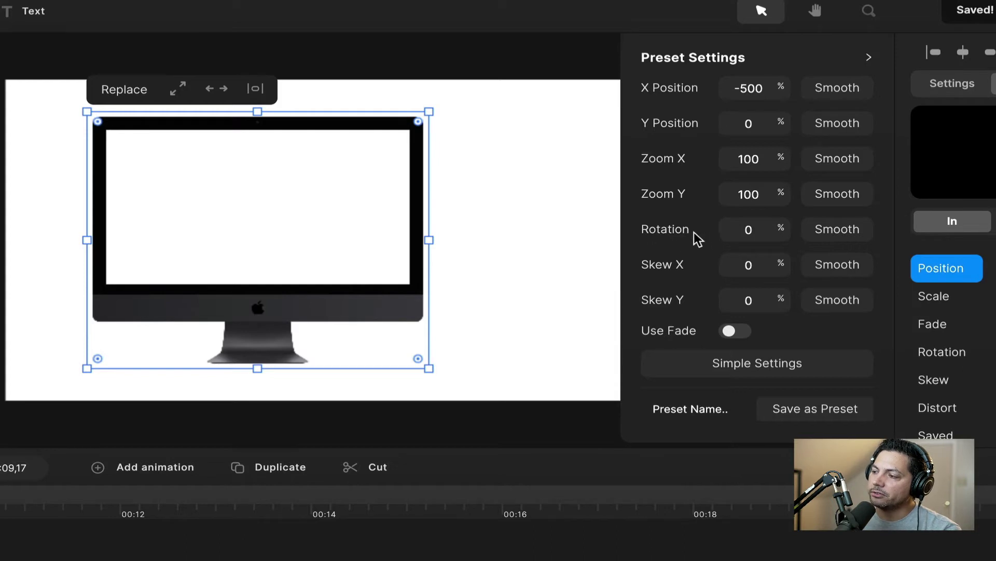
{"action": "left_click", "coordinate": [753, 232]}
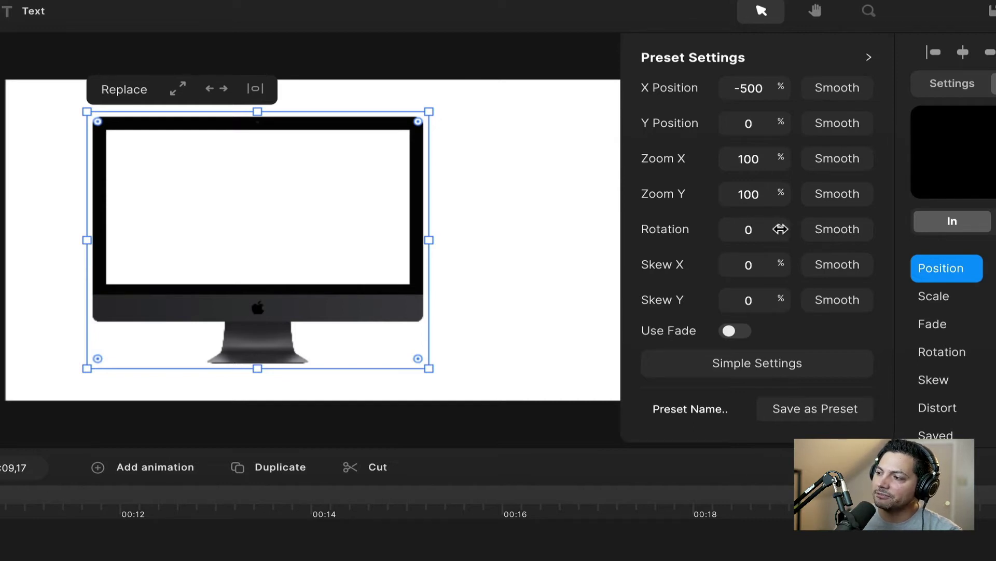
{"action": "mouse_move", "coordinate": [780, 229]}
{"action": "left_mouse_down"}
{"action": "mouse_move", "coordinate": [765, 227]}
{"action": "mouse_move", "coordinate": [797, 234]}
{"action": "mouse_move", "coordinate": [785, 228]}
{"action": "left_mouse_up"}
{"action": "left_click", "coordinate": [759, 229]}
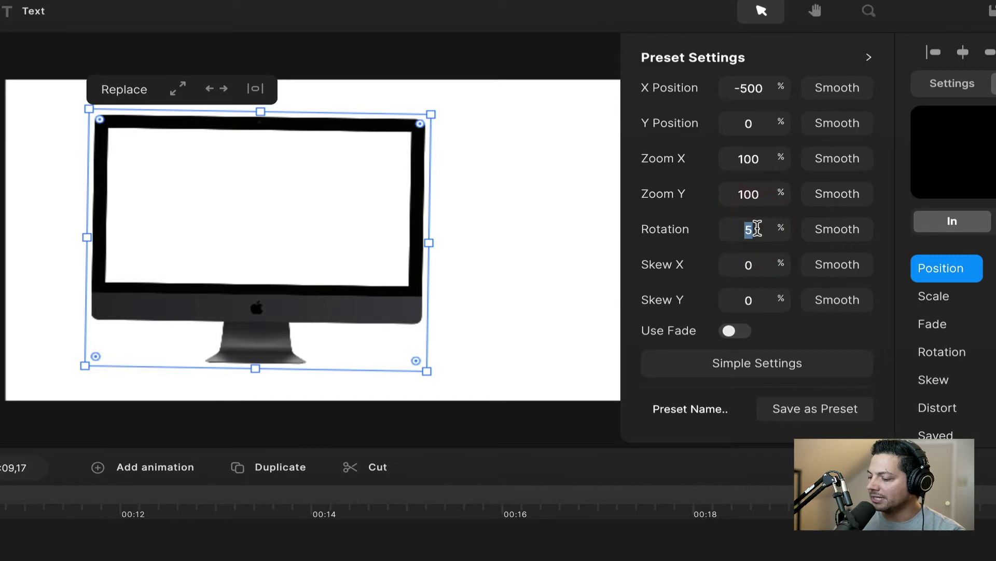
{"action": "type", "text": "-60"}
{"action": "key", "text": "Return"}
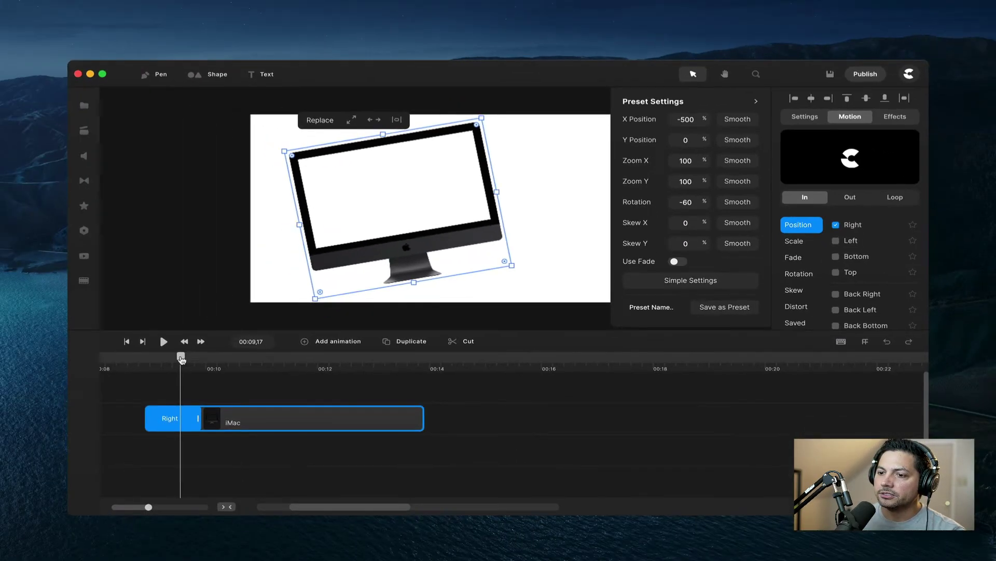
Preview the spinning entrance and scrub to the iMac mid-rotation
{"action": "left_click_drag", "start_coordinate": [181, 360], "coordinate": [145, 359]}
{"action": "key", "text": "space"}
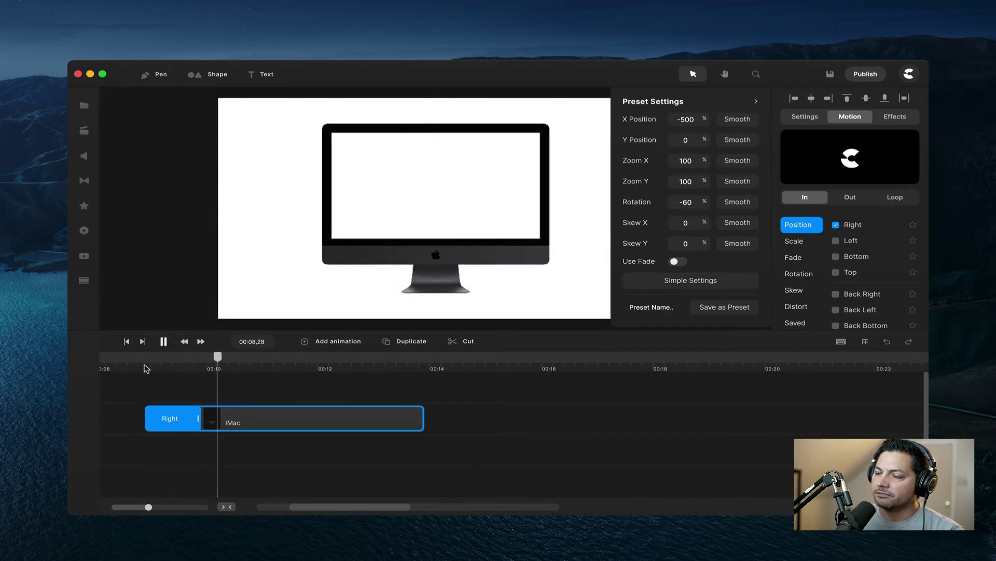
{"action": "key", "text": "space"}
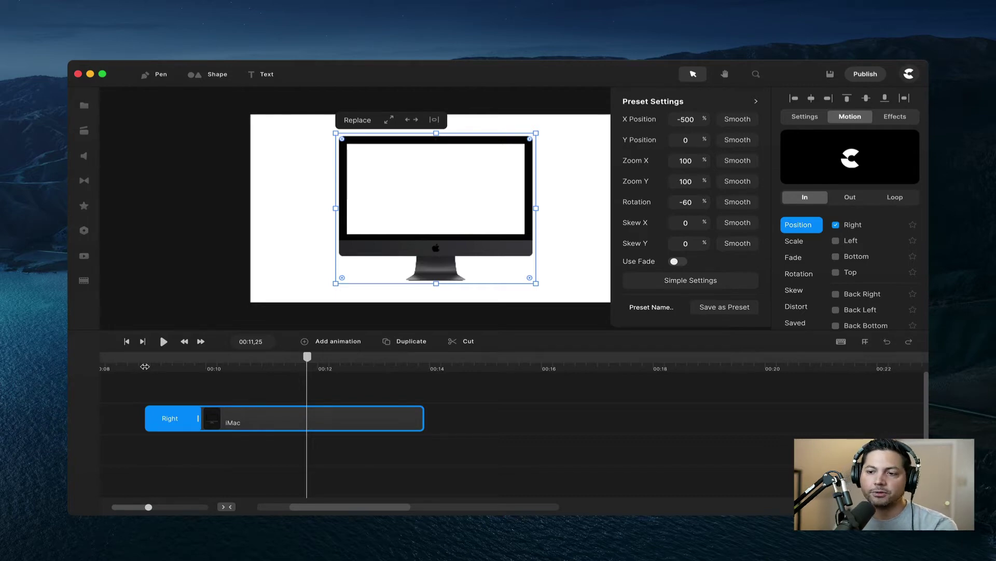
{"action": "left_click_drag", "start_coordinate": [307, 356], "coordinate": [174, 357]}
At 00:10,09, add a blue rectangle shape over the iMac screen
{"action": "left_click", "coordinate": [221, 371]}
{"action": "left_click", "coordinate": [343, 386]}
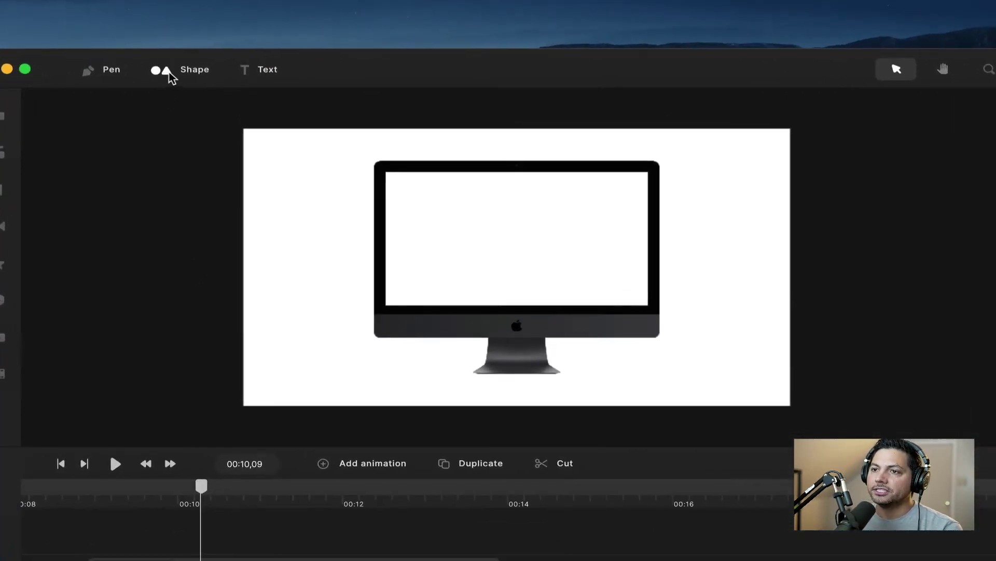
{"action": "left_click", "coordinate": [174, 73]}
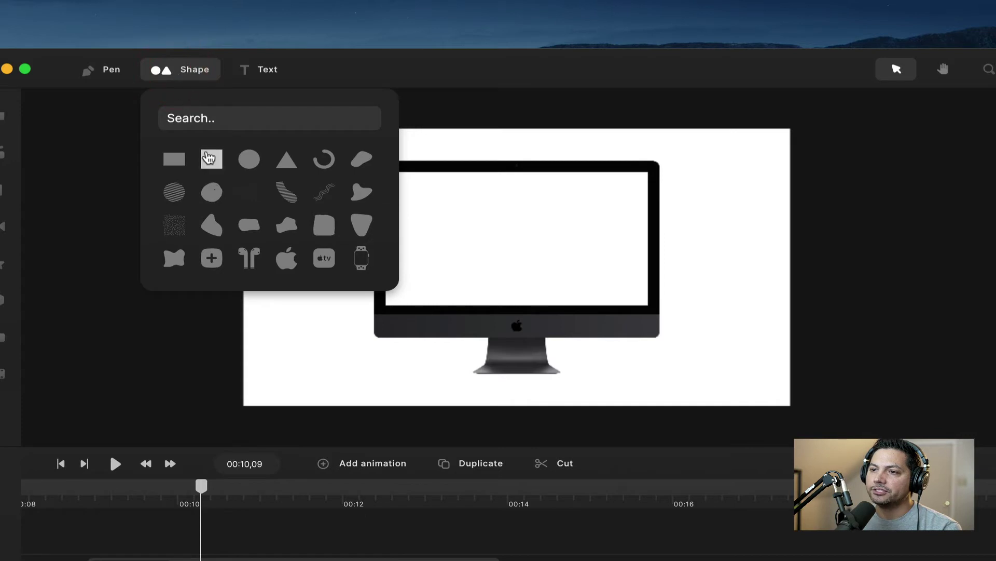
{"action": "left_click", "coordinate": [175, 162]}
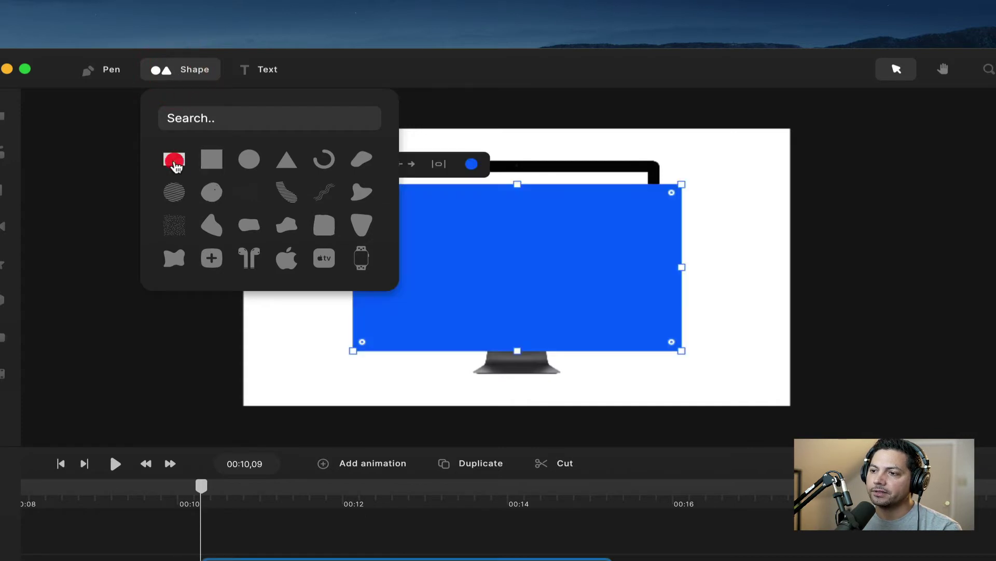
Align the Rounded Rect clip's start with the iMac clip's start
{"action": "left_click", "coordinate": [268, 520]}
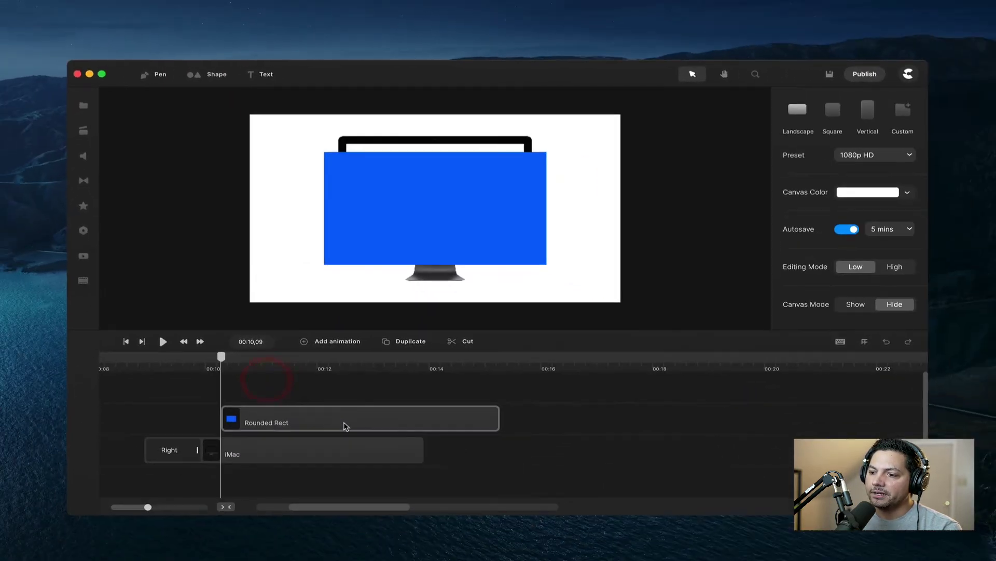
{"action": "left_click_drag", "start_coordinate": [368, 519], "coordinate": [290, 528]}
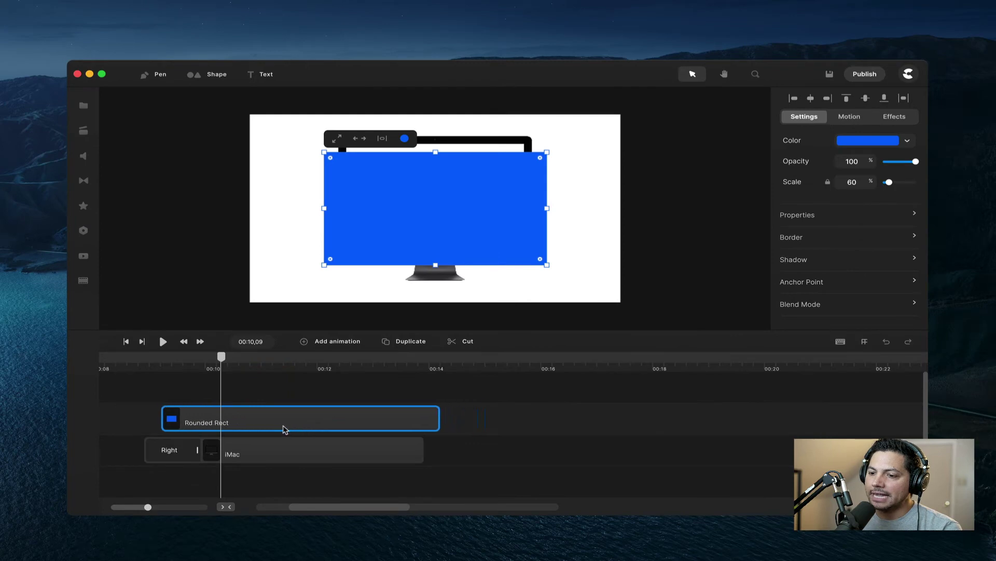
{"action": "left_click_drag", "start_coordinate": [284, 429], "coordinate": [270, 427]}
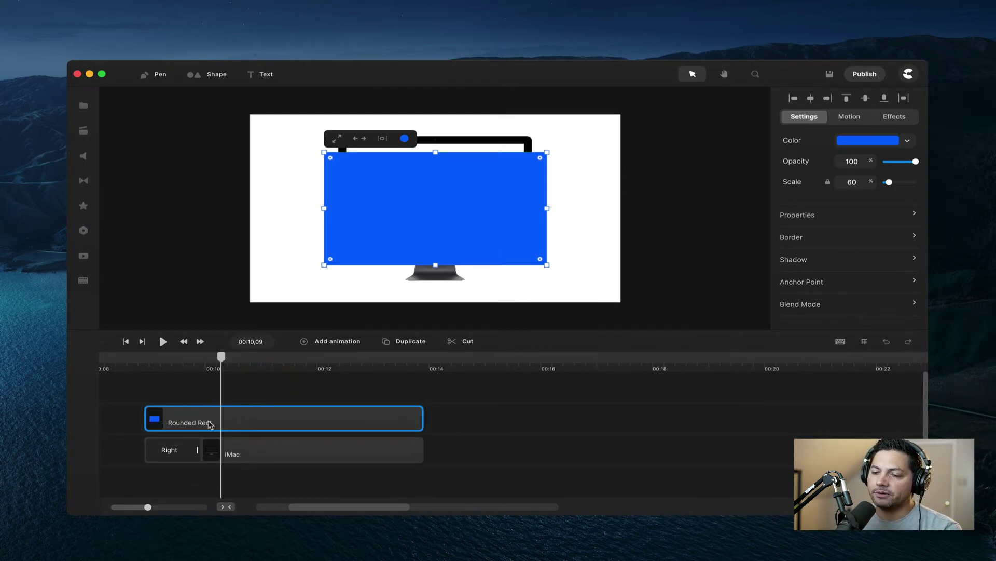
Rename the Rounded Rect clip to 'Screen'
{"action": "right_click", "coordinate": [252, 426]}
{"action": "left_click", "coordinate": [306, 344]}
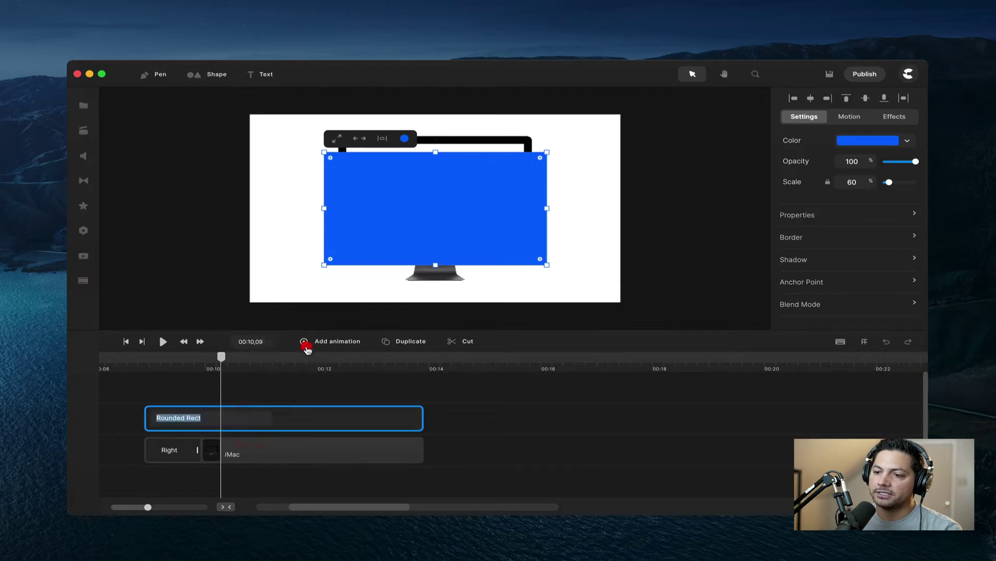
{"action": "type", "text": "Sc"}
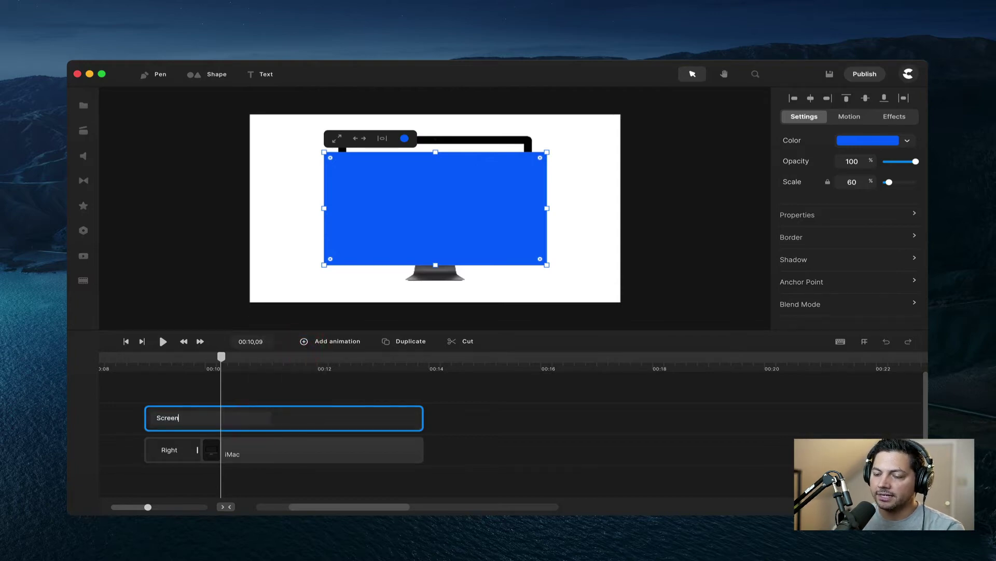
{"action": "type", "text": "reen"}
{"action": "key", "text": "Return"}
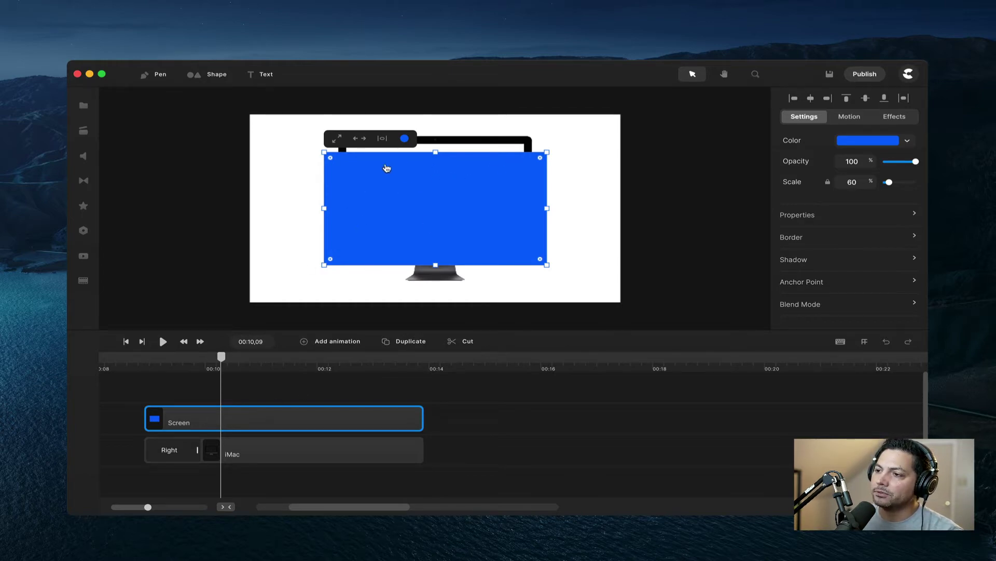
Move and resize the blue Screen rectangle to about 50% so it fills the monitor bezel
{"action": "left_click_drag", "start_coordinate": [367, 197], "coordinate": [424, 188]}
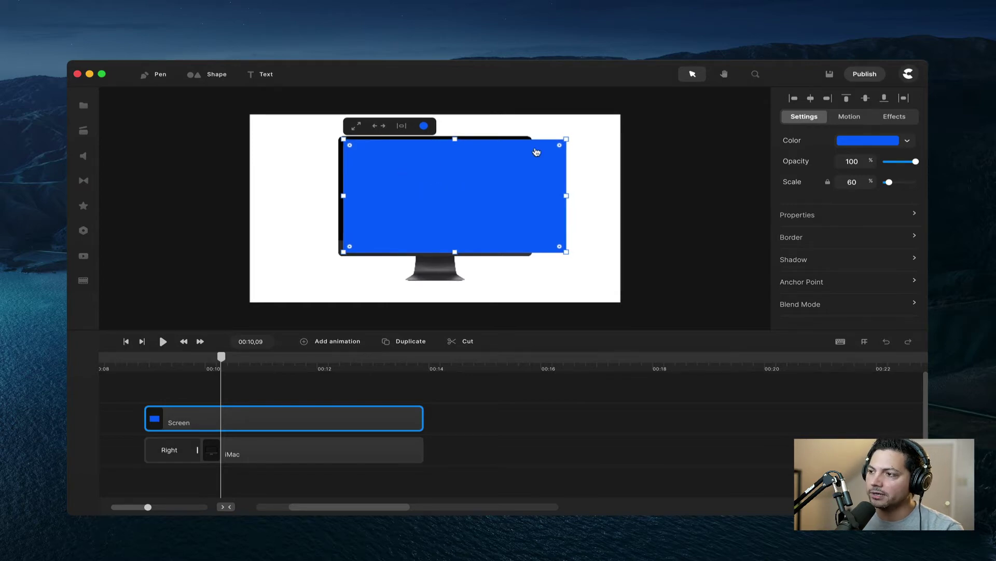
{"action": "left_click_drag", "start_coordinate": [567, 138], "coordinate": [527, 139]}
{"action": "left_click_drag", "start_coordinate": [344, 252], "coordinate": [343, 236]}
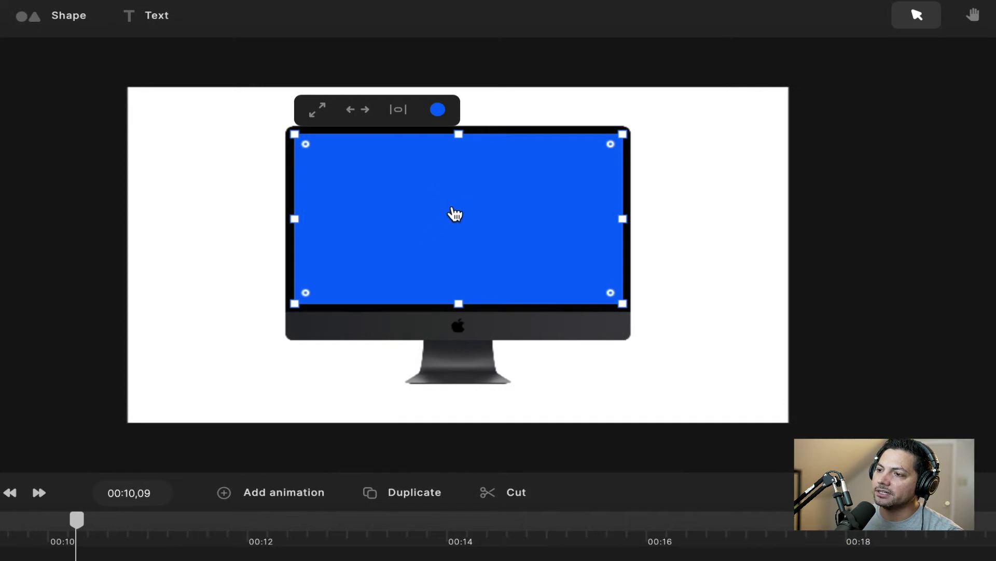
Group the blue Screen shape and drop the Group clip on a track below iMac
{"action": "right_click", "coordinate": [452, 214]}
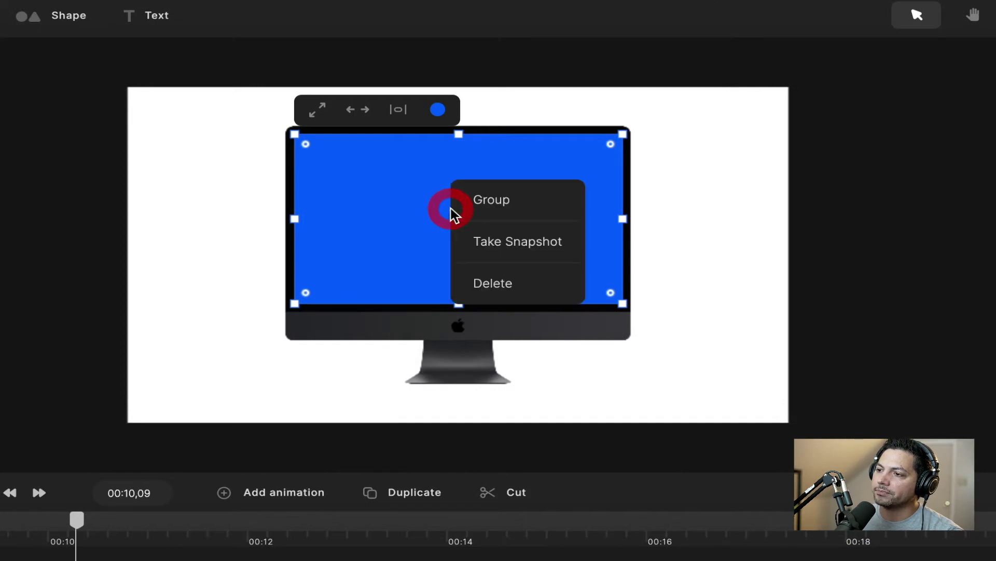
{"action": "left_click", "coordinate": [479, 205]}
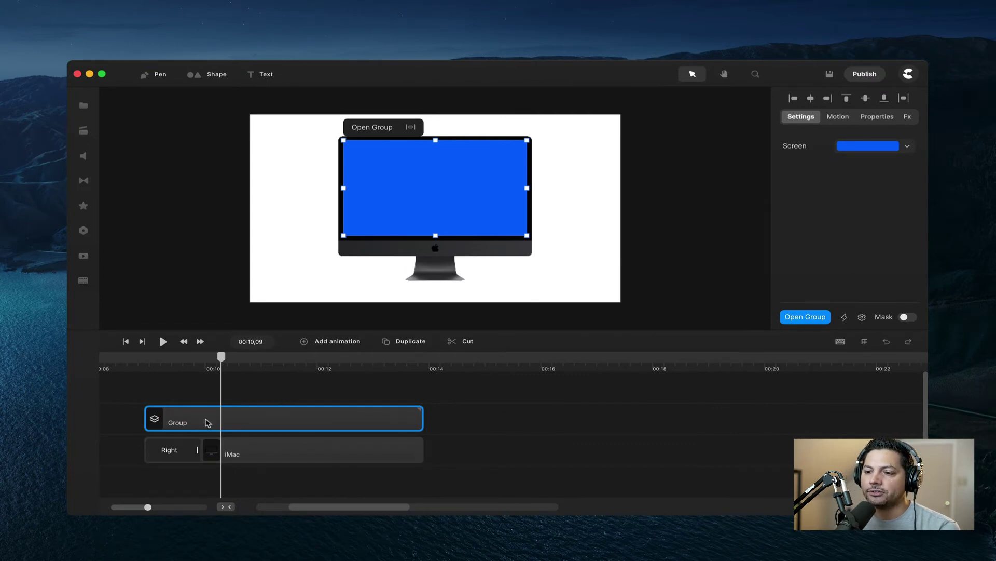
{"action": "left_click_drag", "start_coordinate": [240, 419], "coordinate": [260, 480]}
{"action": "left_click", "coordinate": [316, 413]}
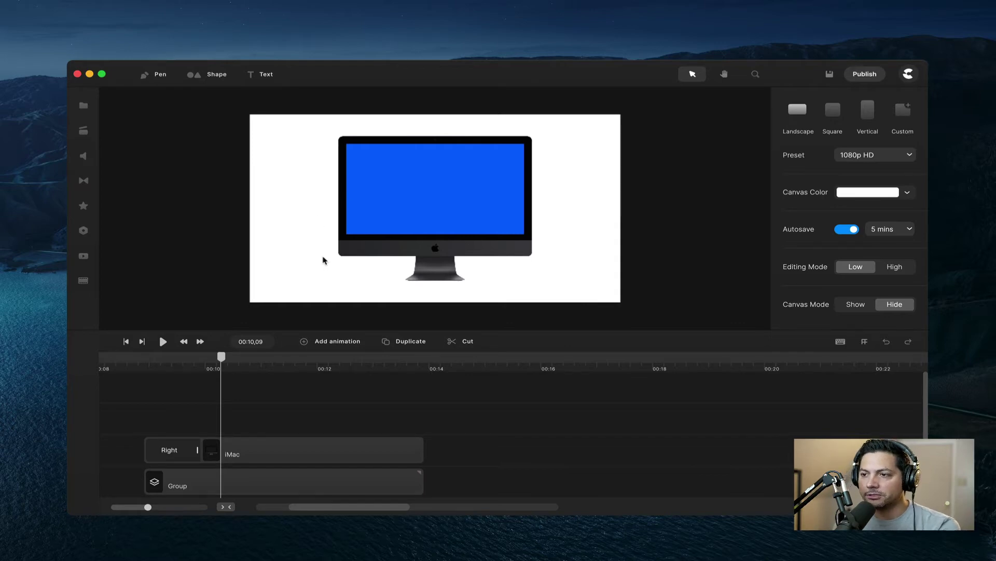
Open the Group clip's inner timeline and delete the blue Screen rectangle inside it
{"action": "left_click", "coordinate": [242, 481]}
{"action": "double_click", "coordinate": [270, 486]}
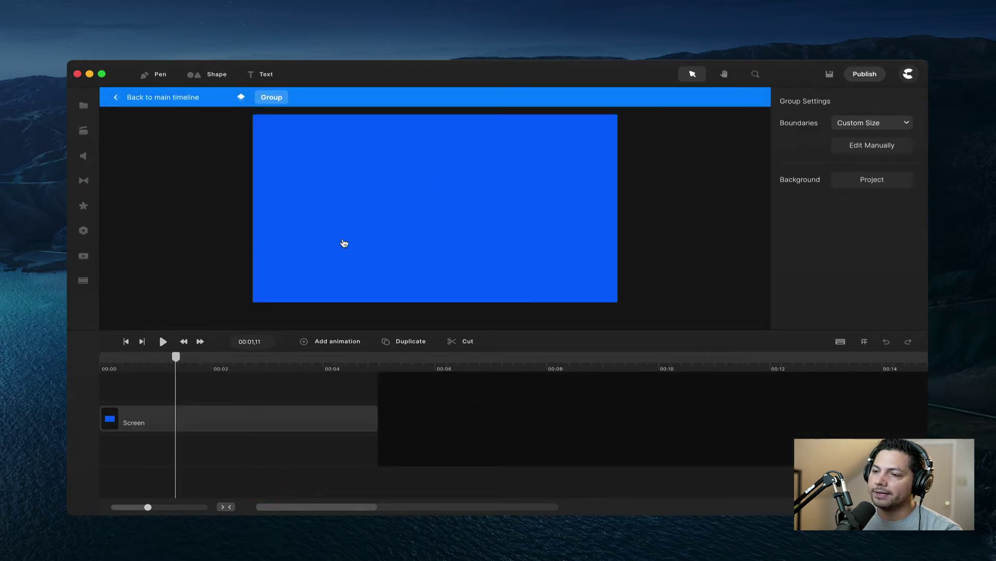
{"action": "left_click", "coordinate": [421, 207]}
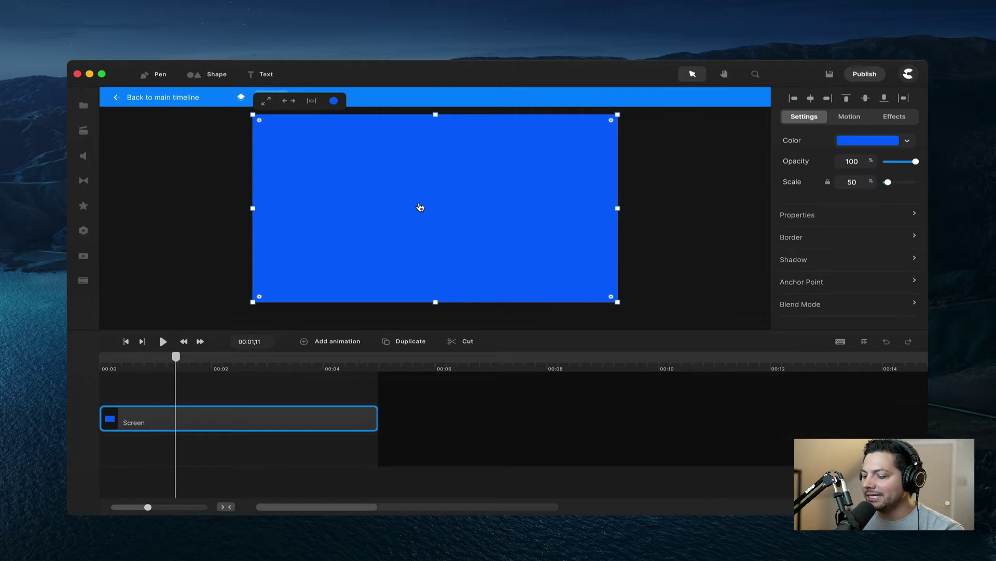
{"action": "key", "text": "Delete"}
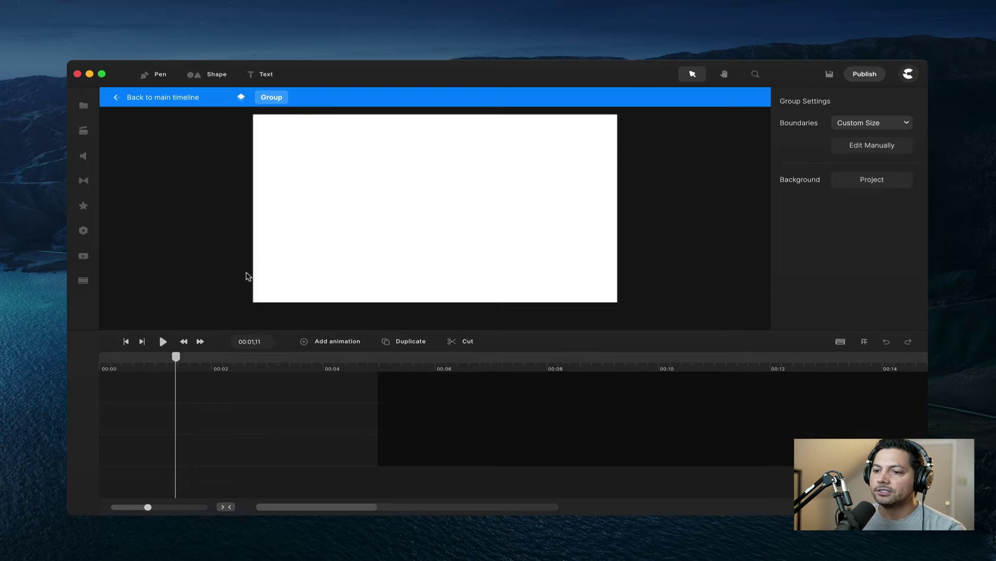
{"action": "left_click_drag", "start_coordinate": [175, 358], "coordinate": [93, 362]}
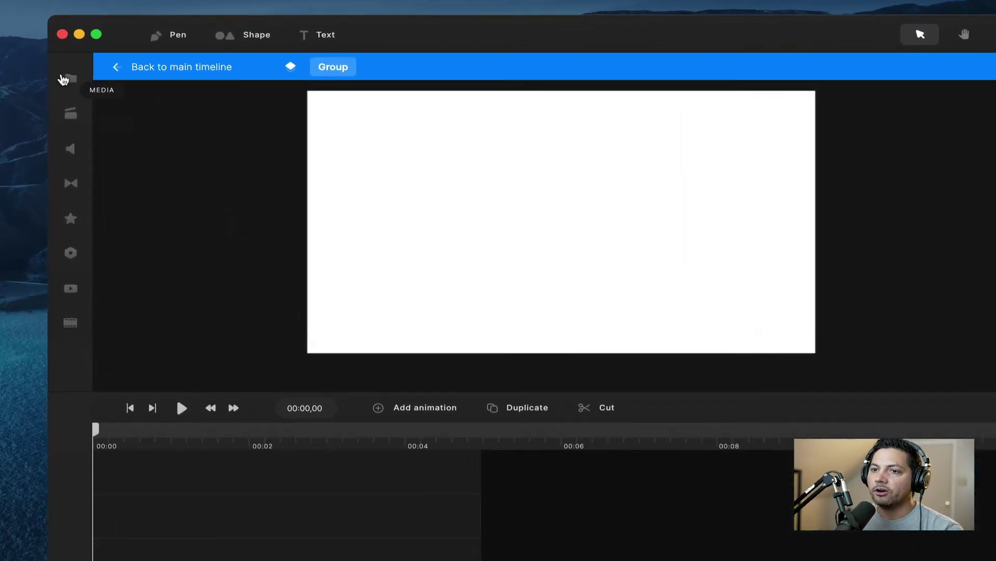
Add the Website screenshot from Media into the group, fitted to the frame width
{"action": "left_click", "coordinate": [68, 78]}
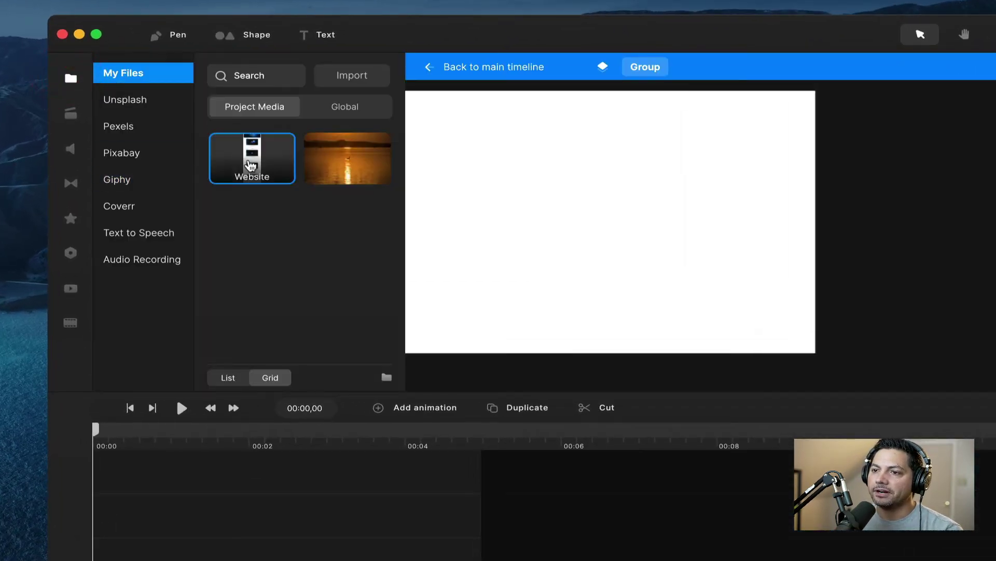
{"action": "left_click_drag", "start_coordinate": [243, 161], "coordinate": [540, 201]}
{"action": "left_click", "coordinate": [68, 76]}
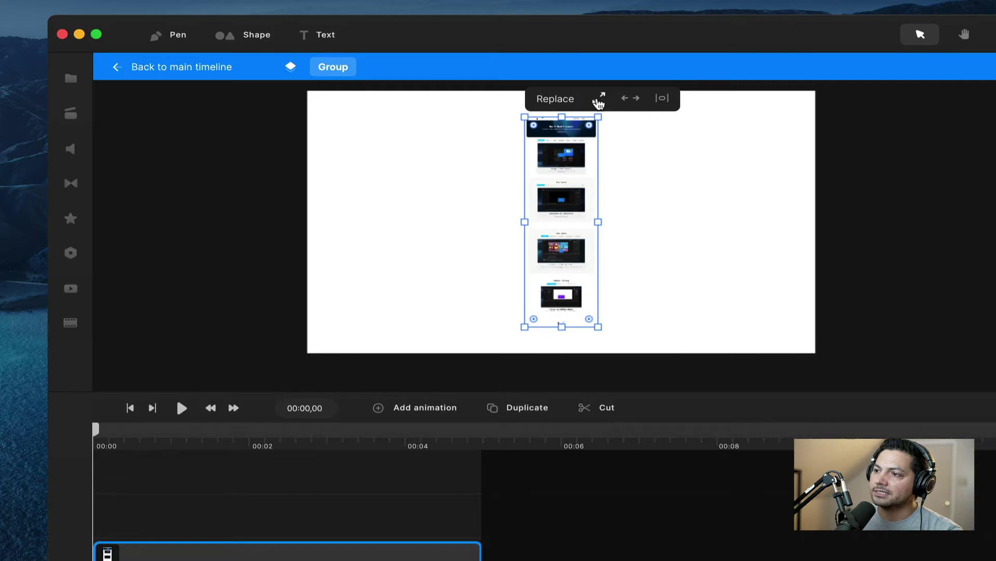
{"action": "left_click", "coordinate": [599, 101]}
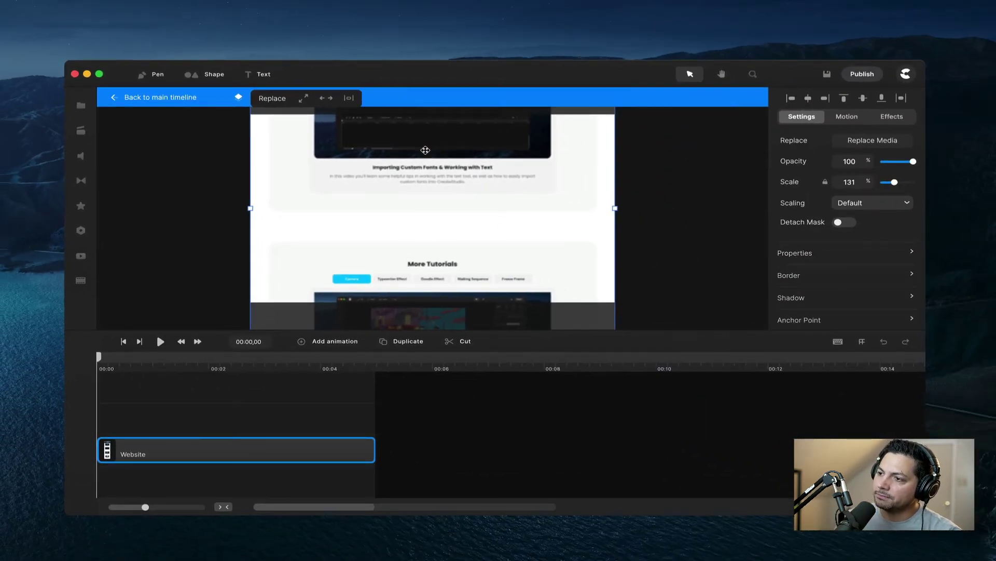
Set the screenshot's Position y to 1240, then return to the main timeline
{"action": "left_click", "coordinate": [805, 255]}
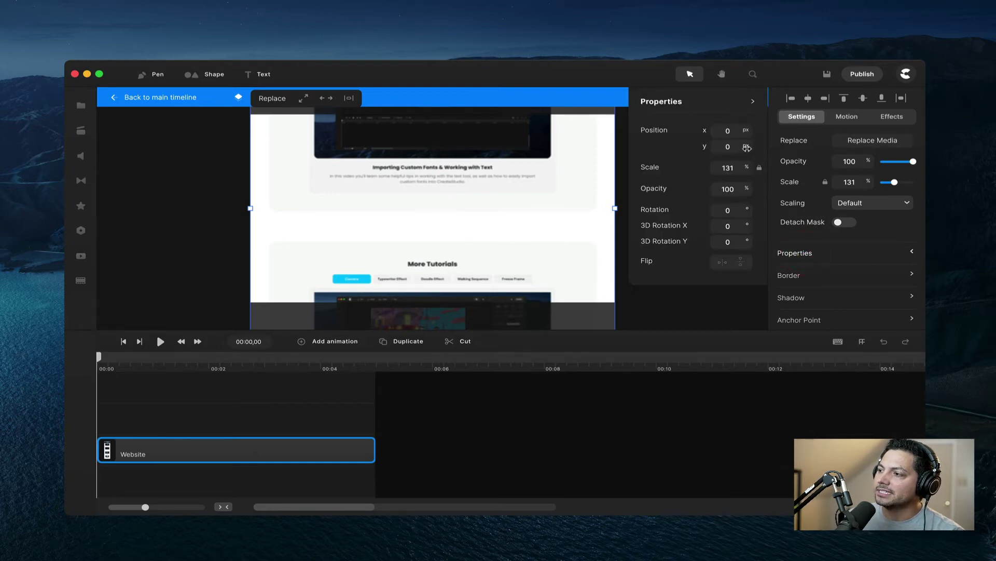
{"action": "left_click_drag", "start_coordinate": [747, 148], "coordinate": [787, 146]}
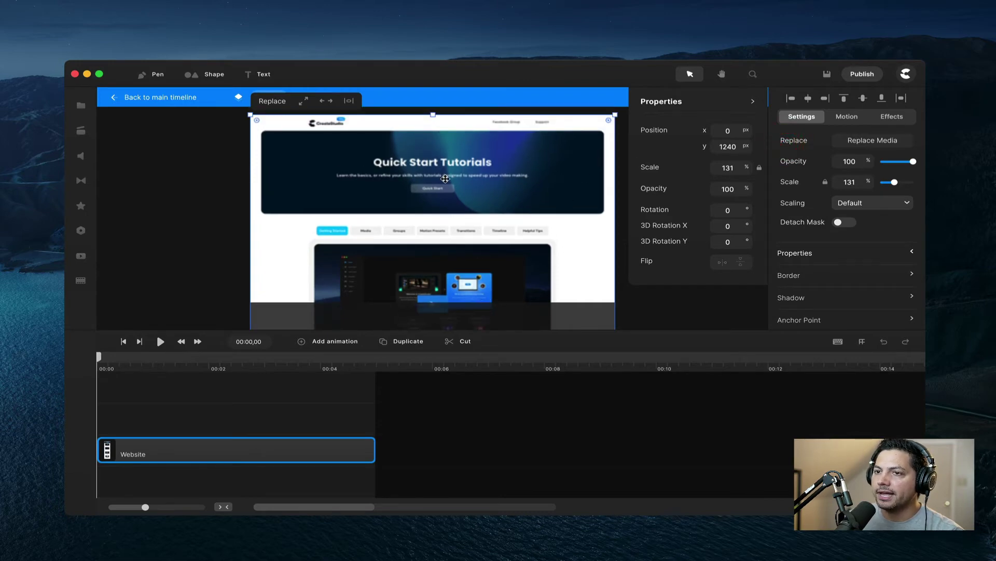
{"action": "left_click", "coordinate": [110, 100]}
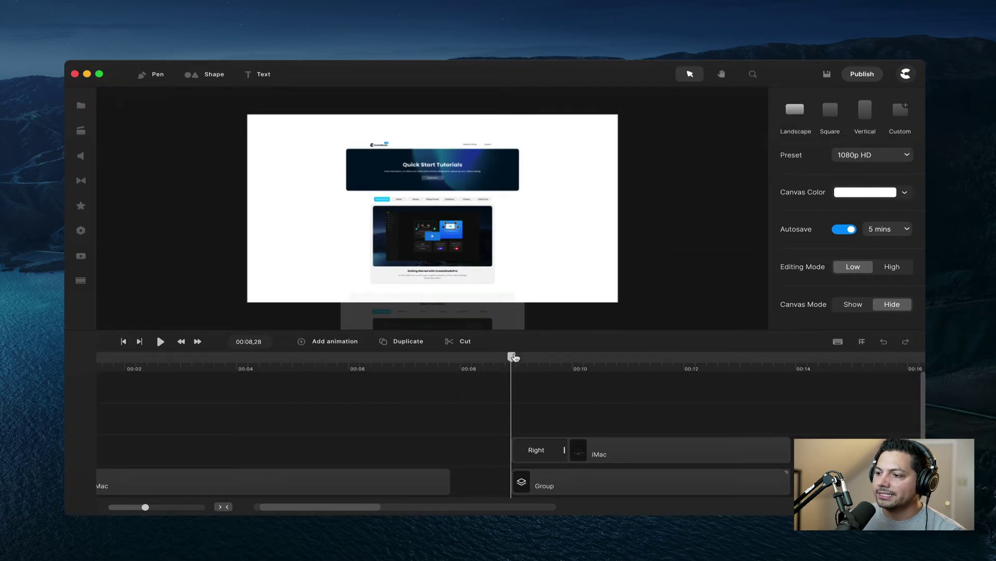
{"action": "left_click_drag", "start_coordinate": [514, 358], "coordinate": [597, 356]}
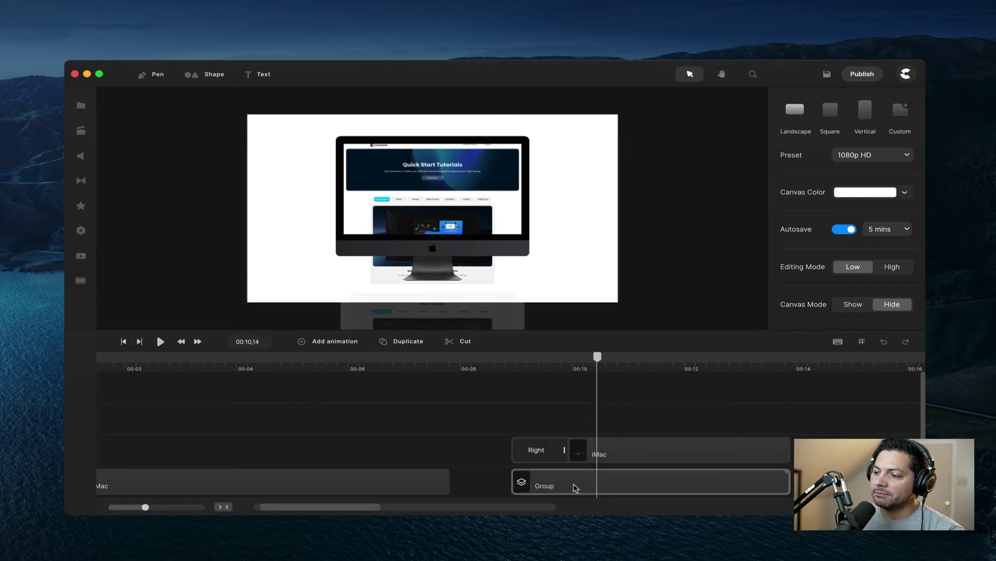
Switch on Mask for the Group clip, then scrub back to watch the iMac fly in
{"action": "left_click", "coordinate": [575, 488]}
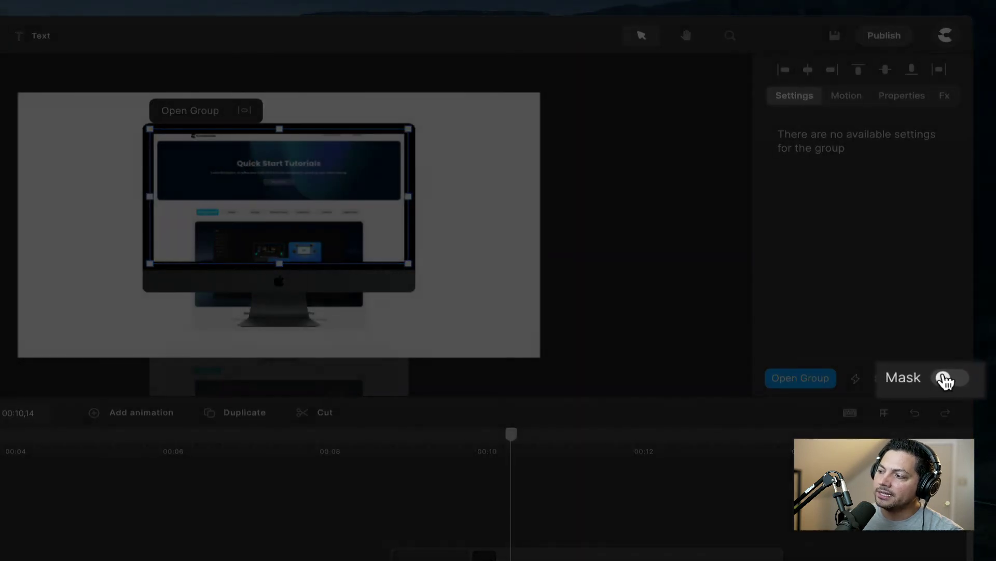
{"action": "left_click", "coordinate": [945, 379]}
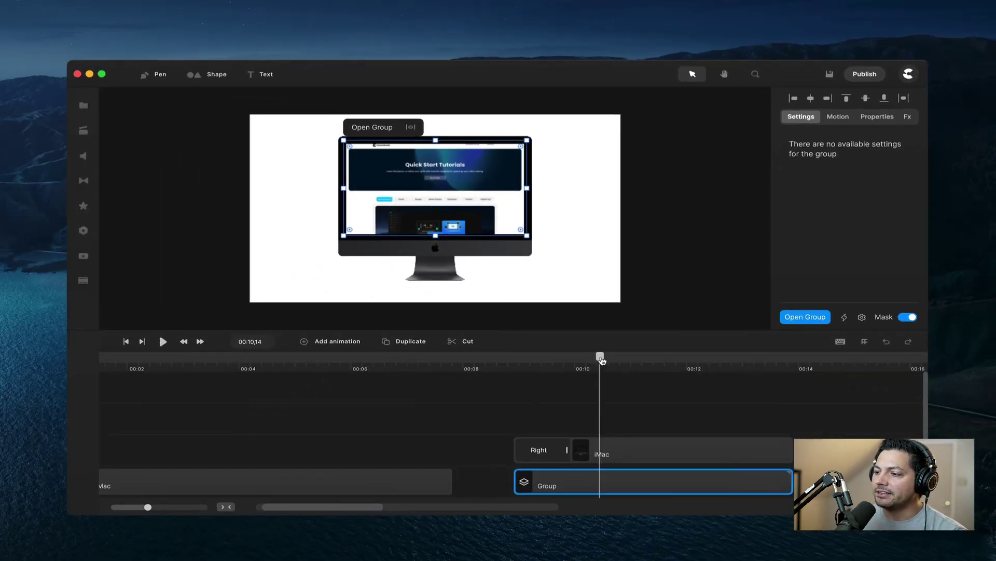
{"action": "left_click_drag", "start_coordinate": [602, 360], "coordinate": [598, 360]}
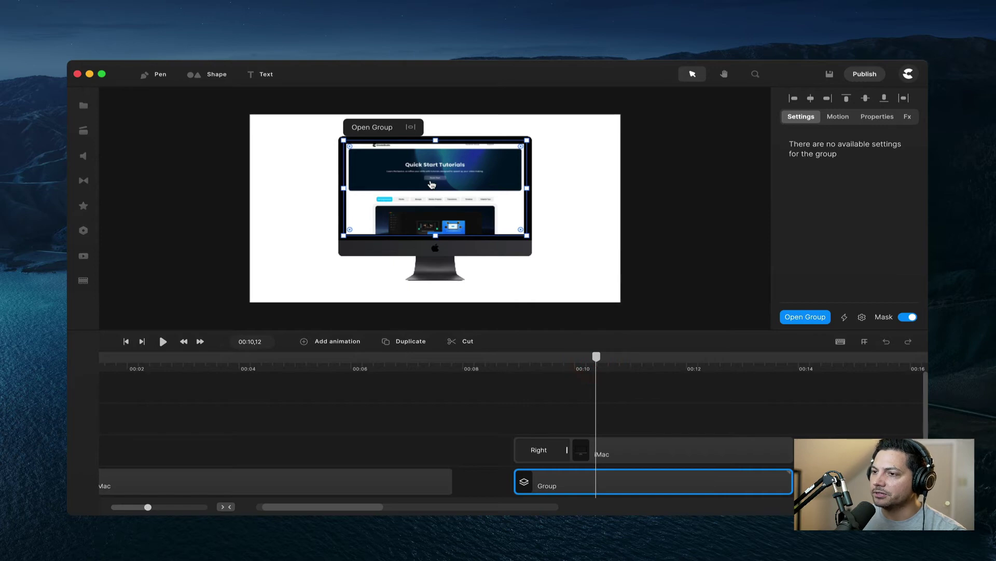
{"action": "left_click_drag", "start_coordinate": [596, 356], "coordinate": [541, 372]}
Copy the iMac's Right entrance animation and paste it onto the Group clip
{"action": "left_click", "coordinate": [544, 449]}
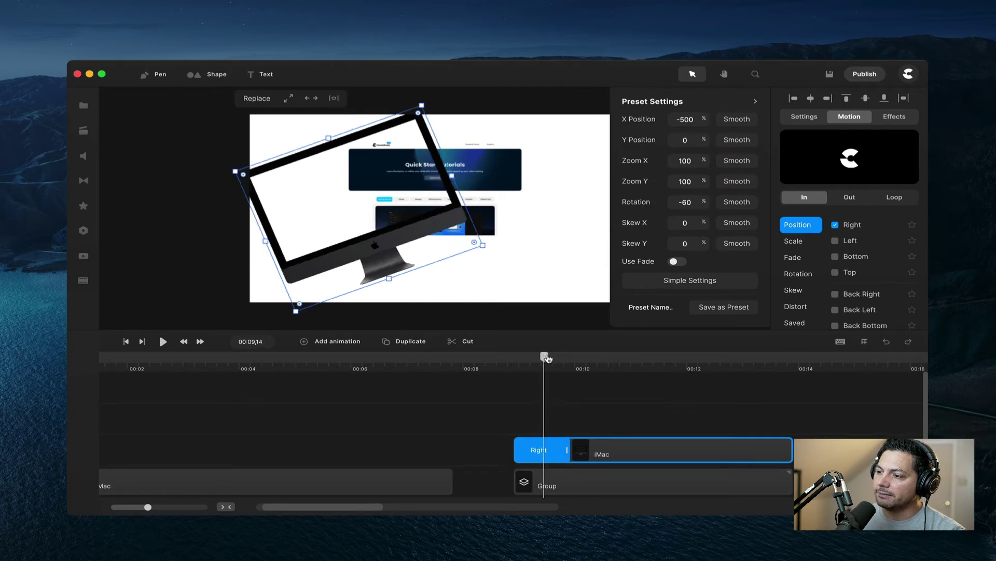
{"action": "left_click_drag", "start_coordinate": [542, 357], "coordinate": [607, 358]}
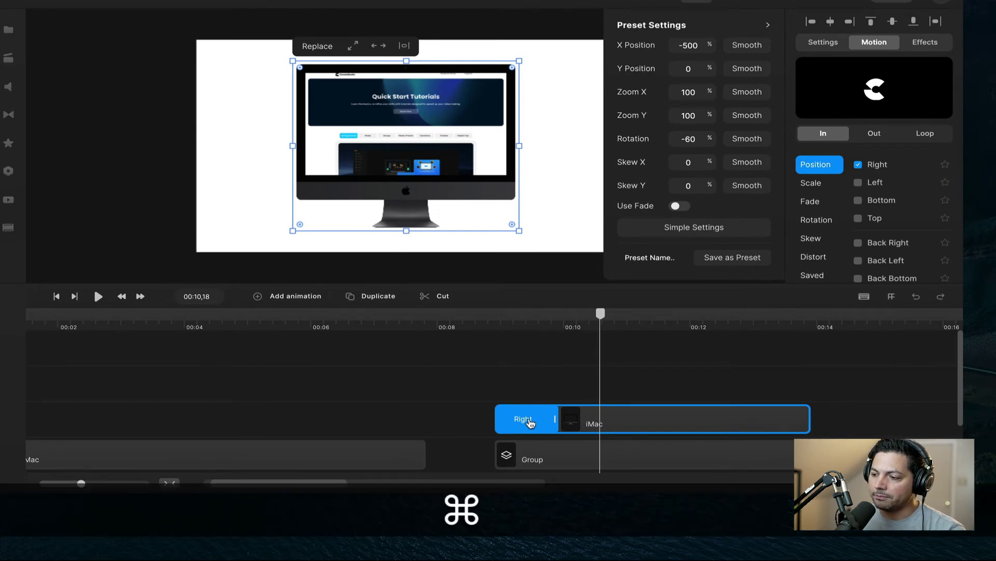
{"action": "key", "text": "super+c"}
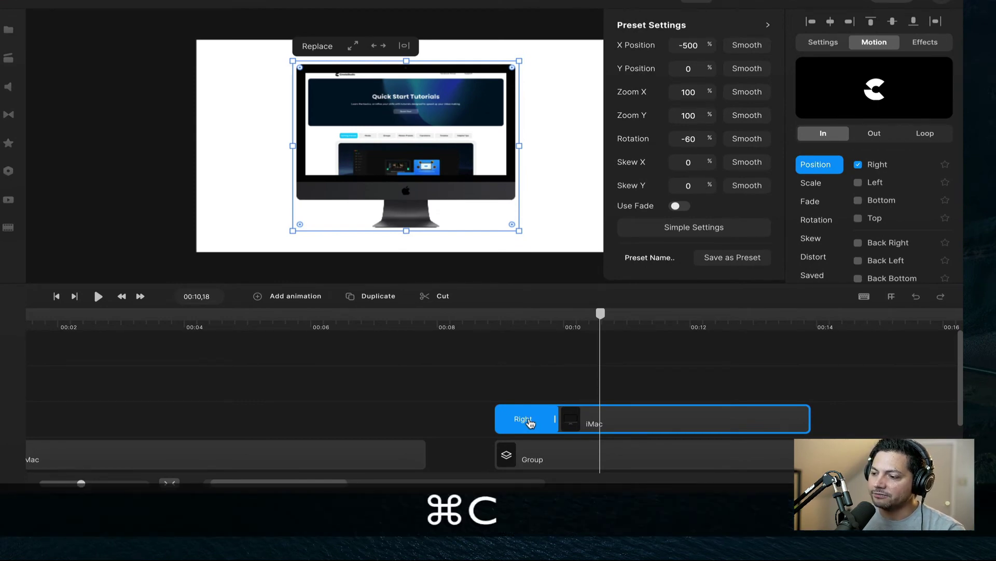
{"action": "left_click", "coordinate": [580, 458]}
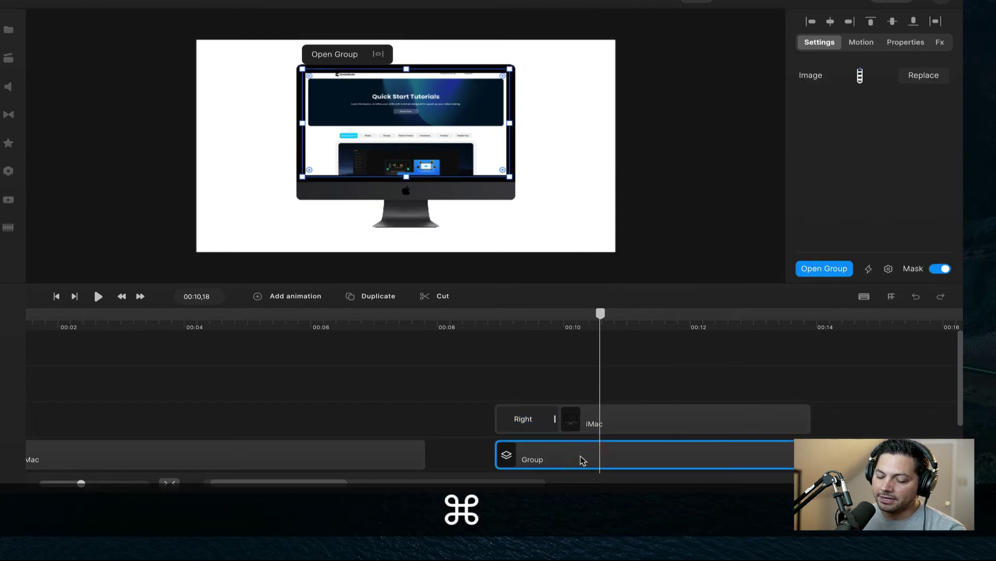
{"action": "key", "text": "super+v"}
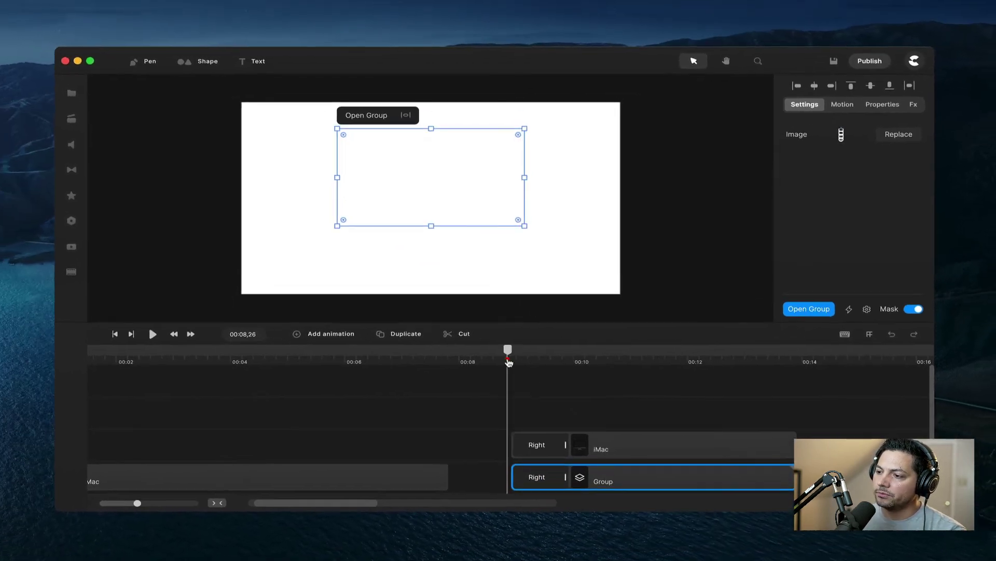
Preview both flying in together, then park the playhead near 00:10
{"action": "left_click", "coordinate": [489, 321]}
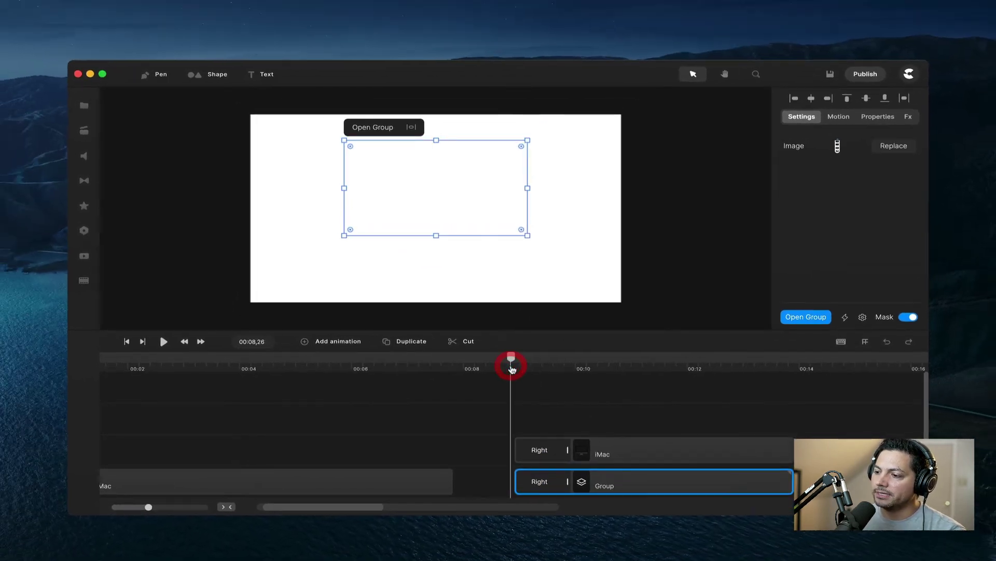
{"action": "key", "text": "space"}
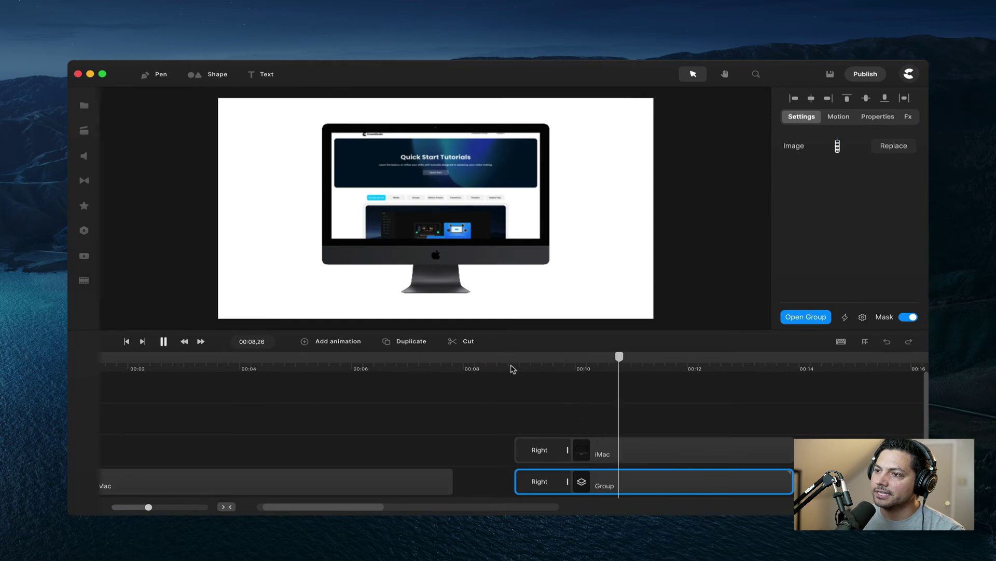
{"action": "left_click", "coordinate": [439, 218]}
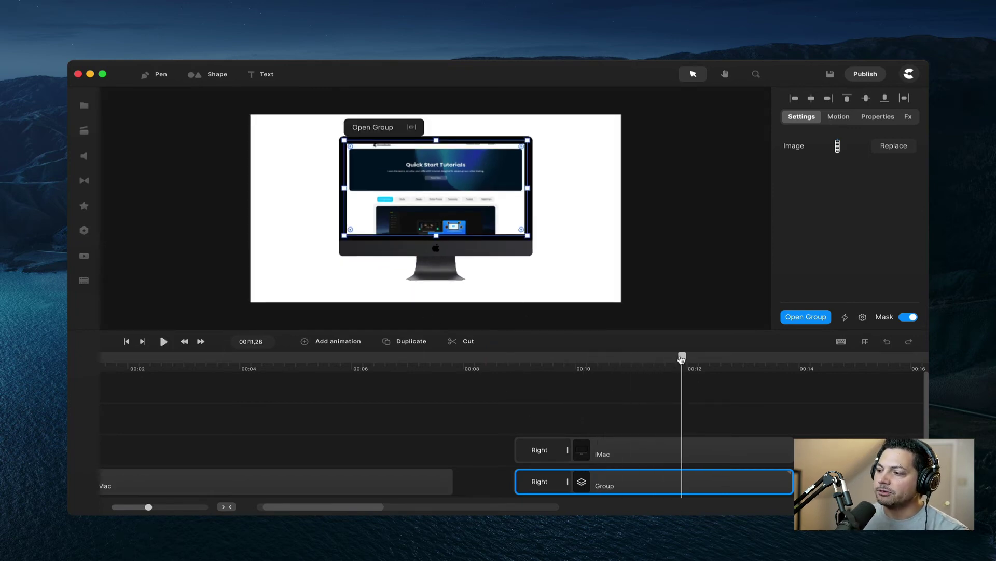
{"action": "left_click_drag", "start_coordinate": [682, 358], "coordinate": [584, 378]}
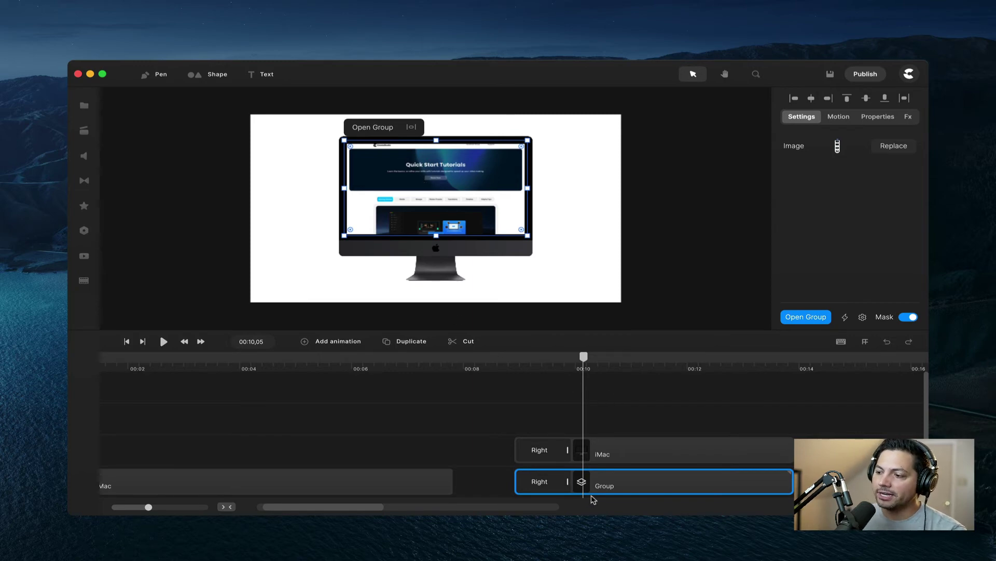
Inside the group, add a Position animation to the Website clip and drag its first keyframe earlier
{"action": "double_click", "coordinate": [616, 488]}
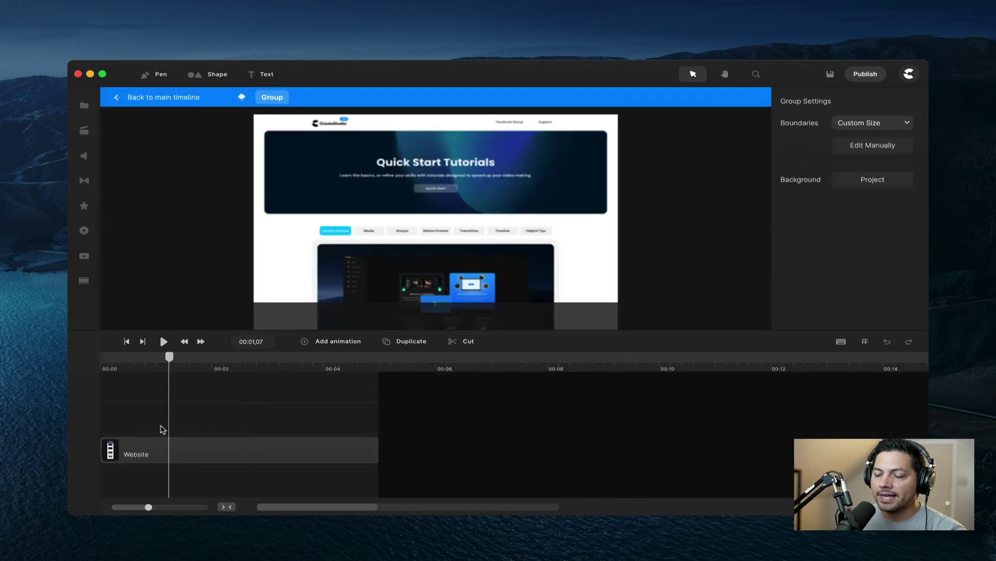
{"action": "left_click_drag", "start_coordinate": [169, 357], "coordinate": [107, 358]}
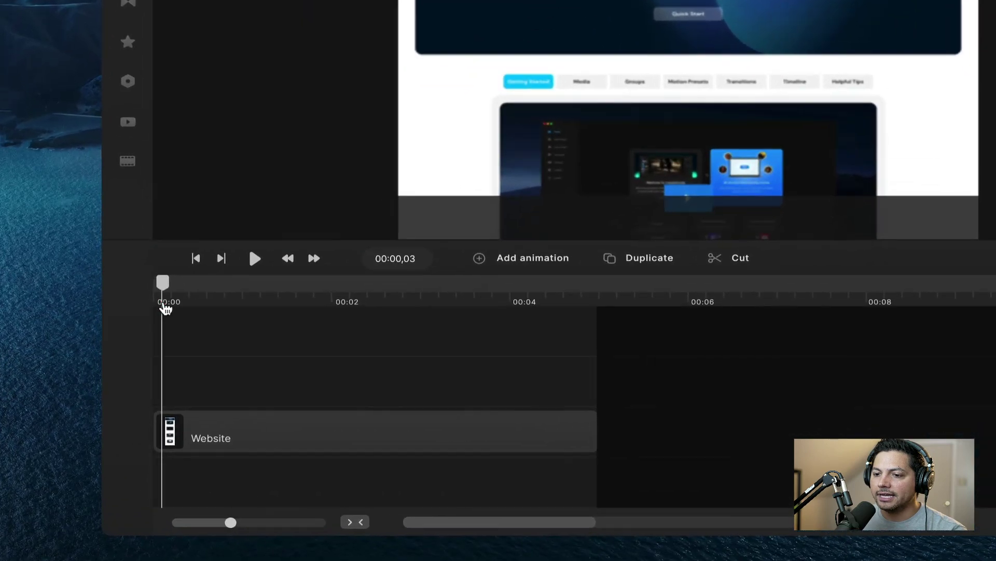
{"action": "left_click", "coordinate": [165, 446]}
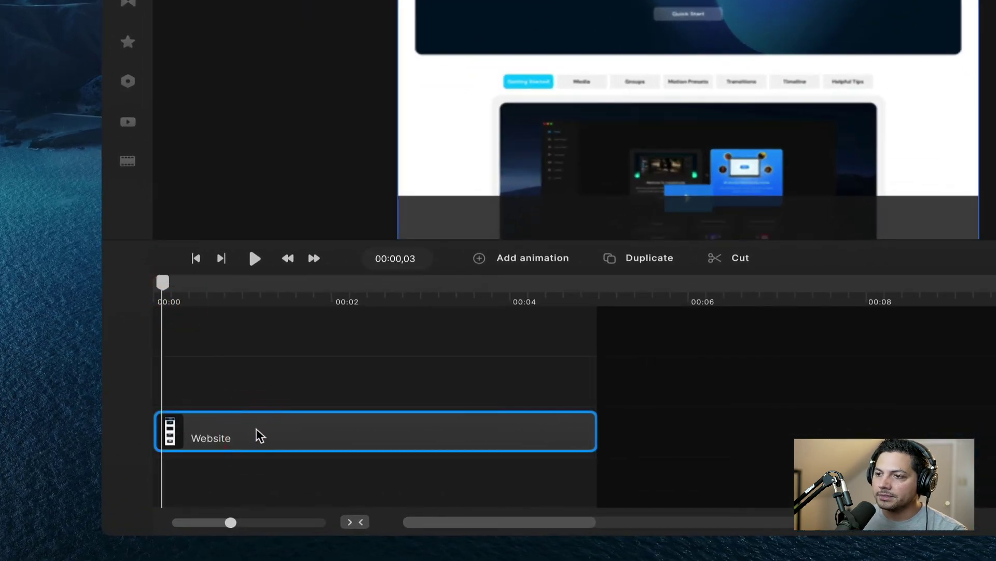
{"action": "right_click", "coordinate": [253, 433]}
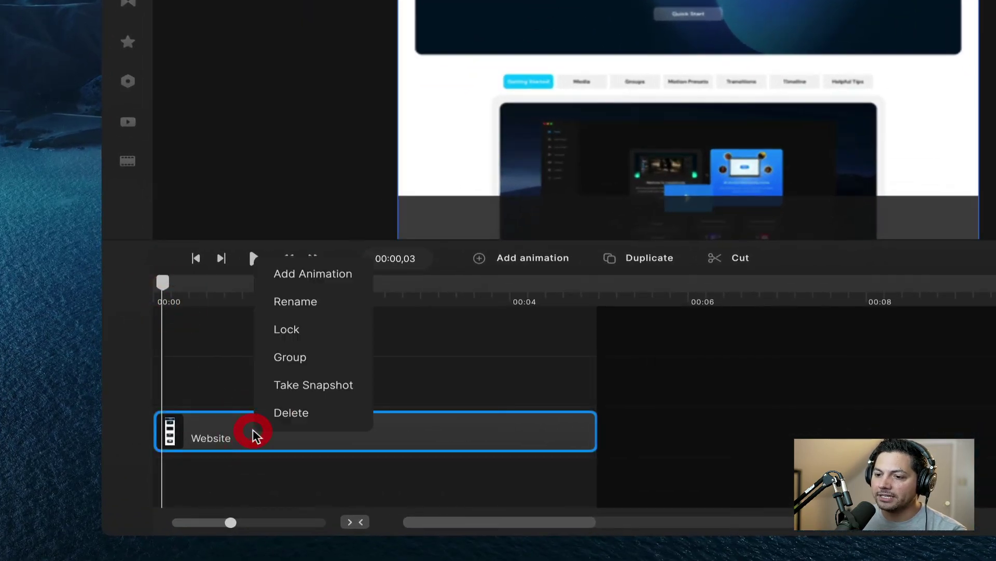
{"action": "left_click", "coordinate": [303, 283]}
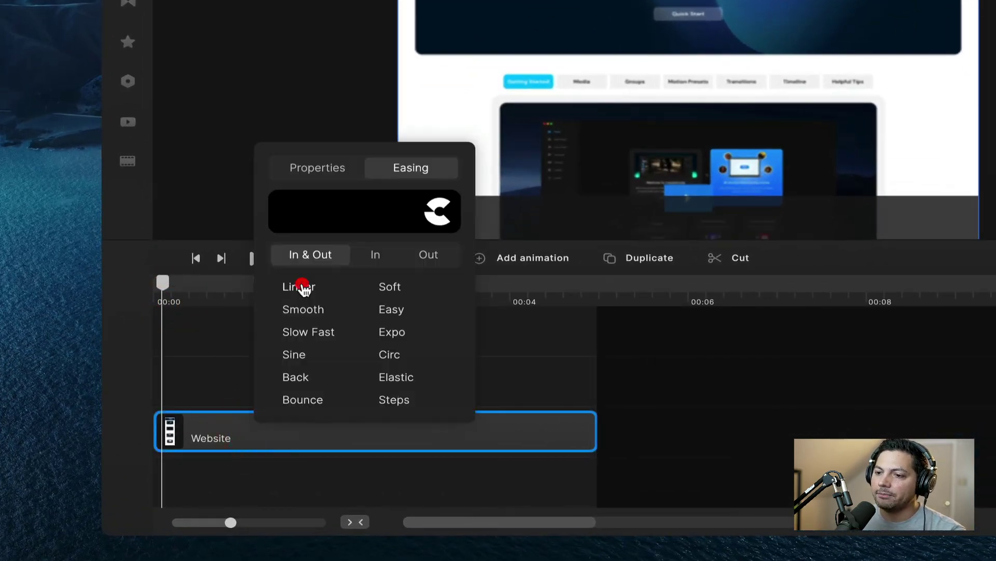
{"action": "left_click", "coordinate": [308, 170]}
{"action": "left_click", "coordinate": [303, 204]}
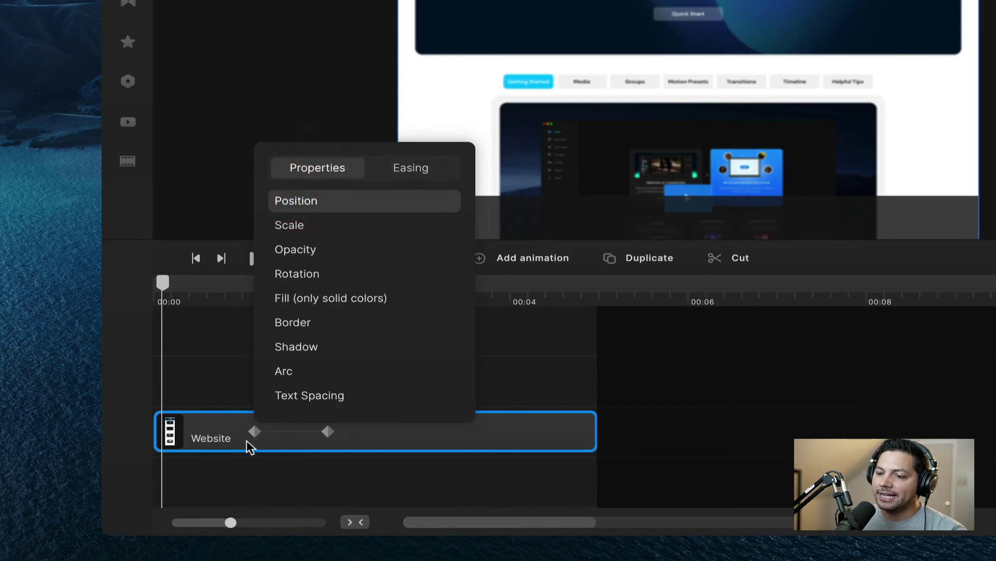
{"action": "left_click", "coordinate": [243, 475]}
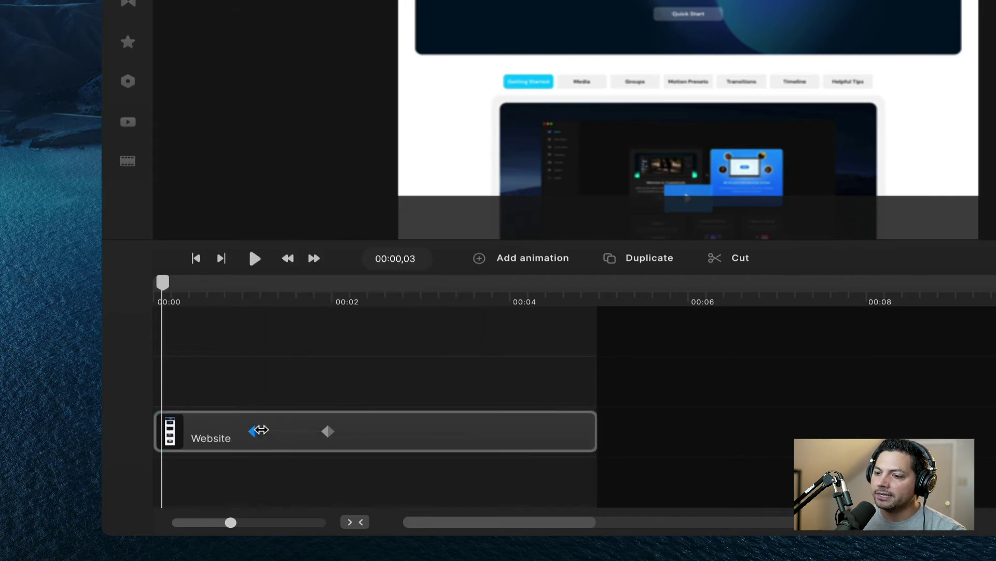
{"action": "left_click_drag", "start_coordinate": [257, 431], "coordinate": [201, 436]}
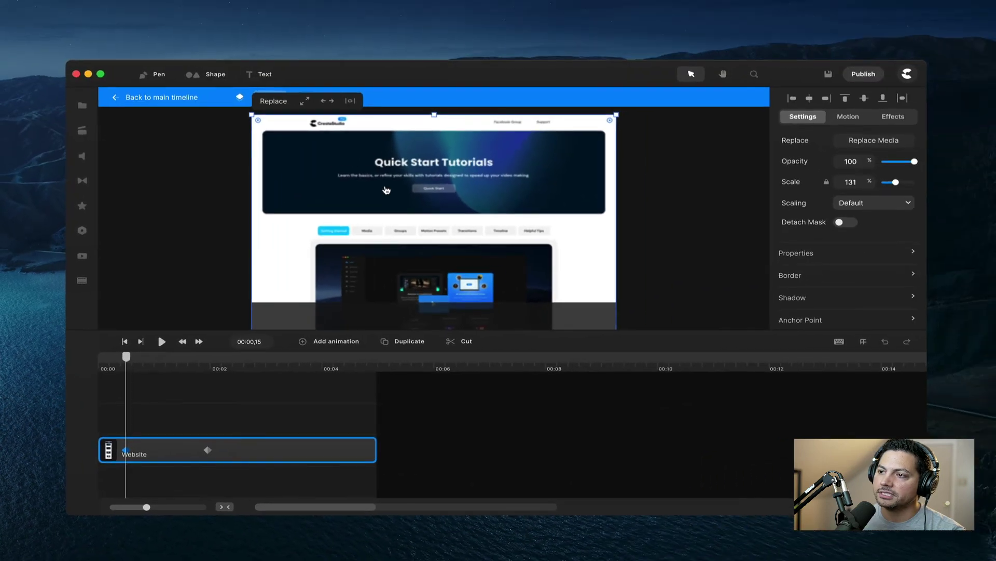
At the second keyframe, lower the Website image's Position y to 360
{"action": "left_click", "coordinate": [386, 190]}
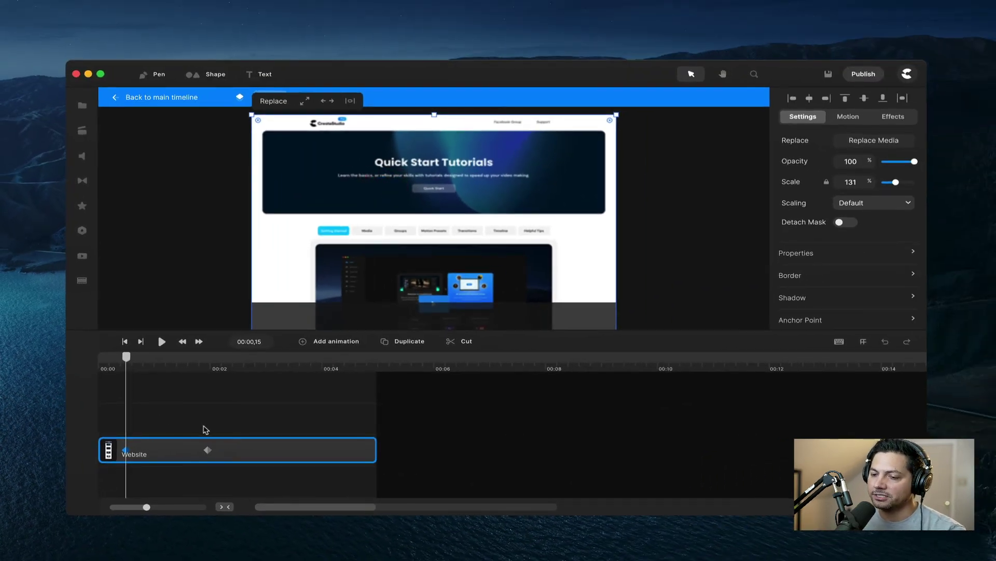
{"action": "left_click", "coordinate": [209, 450]}
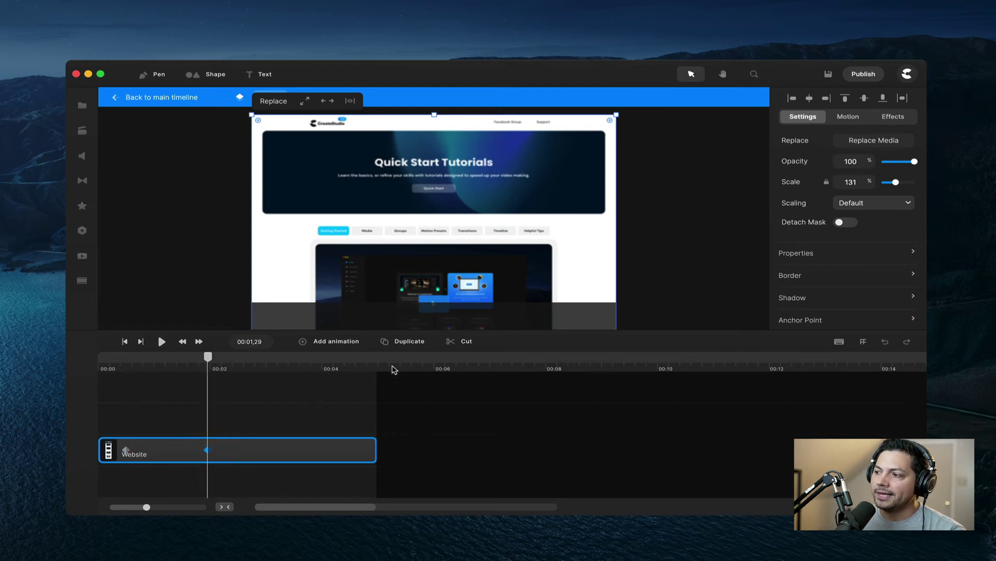
{"action": "left_click", "coordinate": [809, 253]}
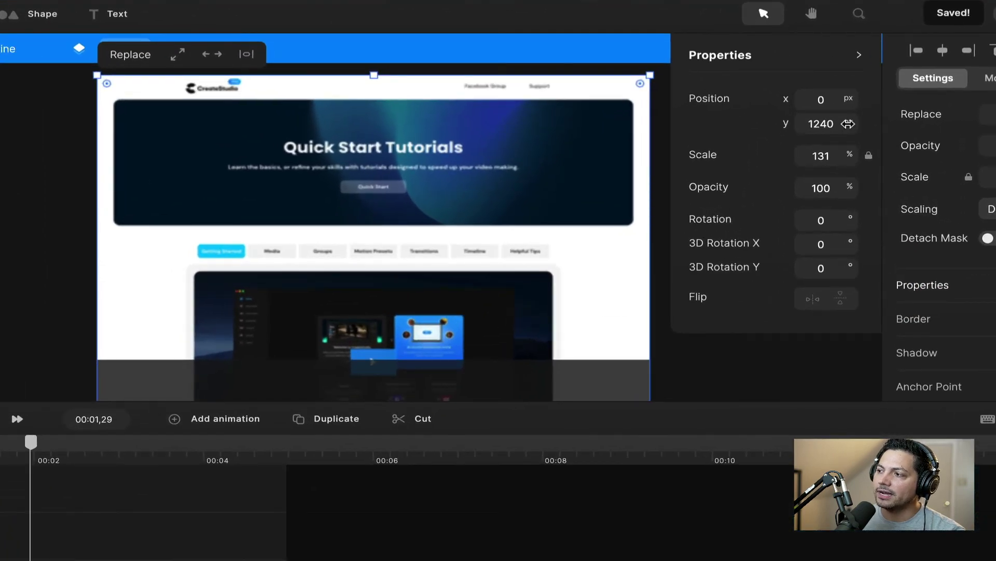
{"action": "left_click_drag", "start_coordinate": [852, 124], "coordinate": [812, 149]}
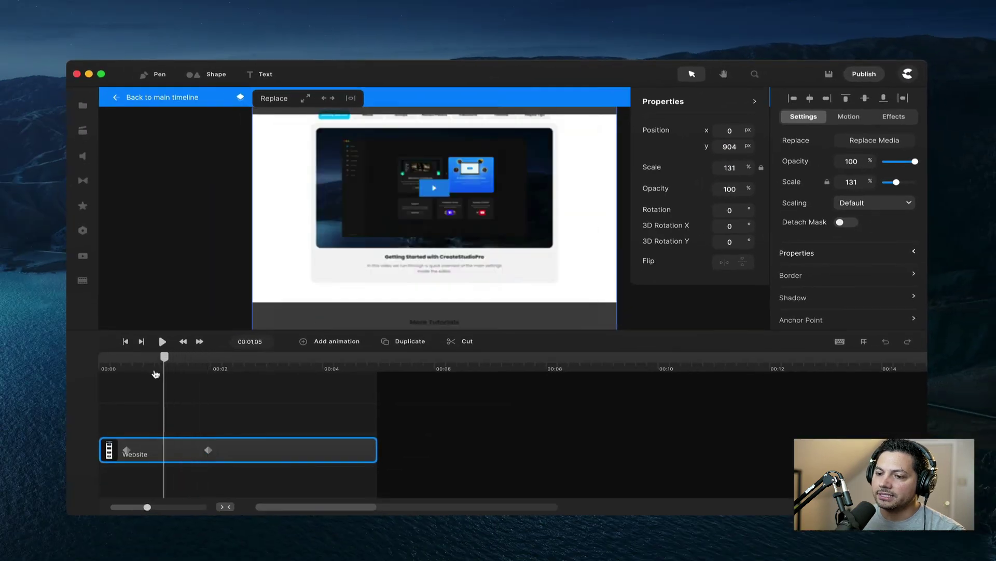
Rewind and play the upward scroll from the start to preview it
{"action": "left_click_drag", "start_coordinate": [151, 374], "coordinate": [127, 381]}
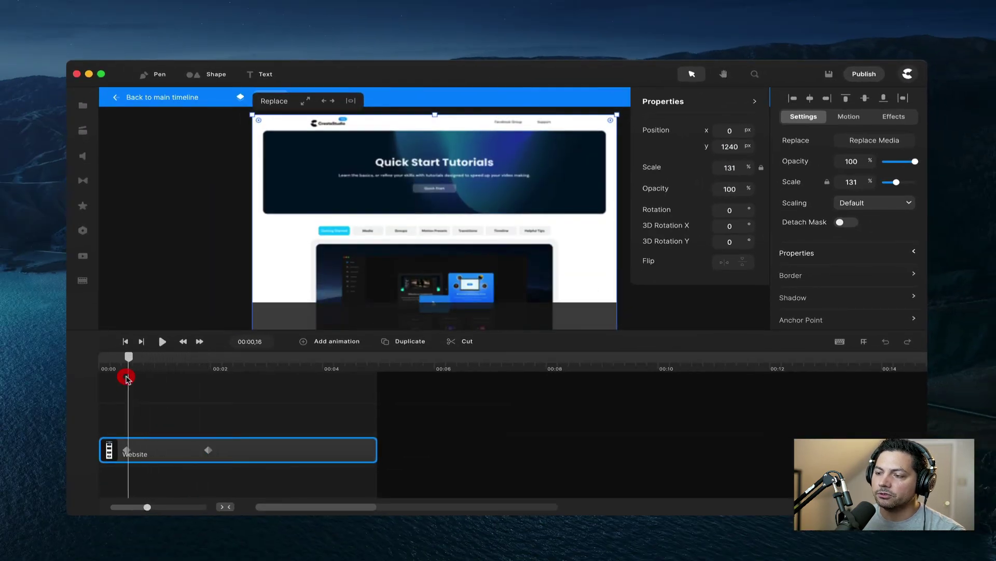
{"action": "key", "text": "space"}
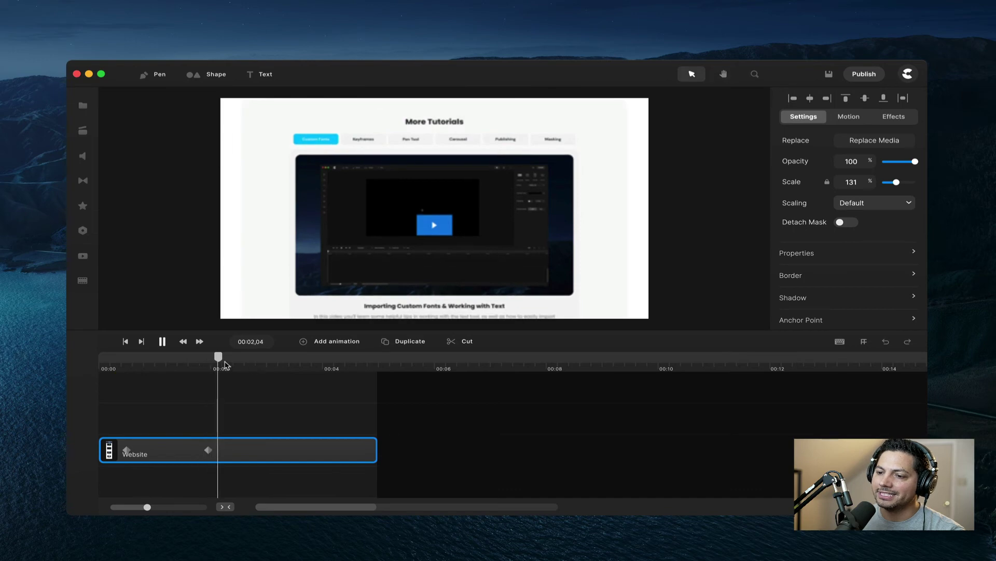
{"action": "left_click_drag", "start_coordinate": [220, 363], "coordinate": [144, 374]}
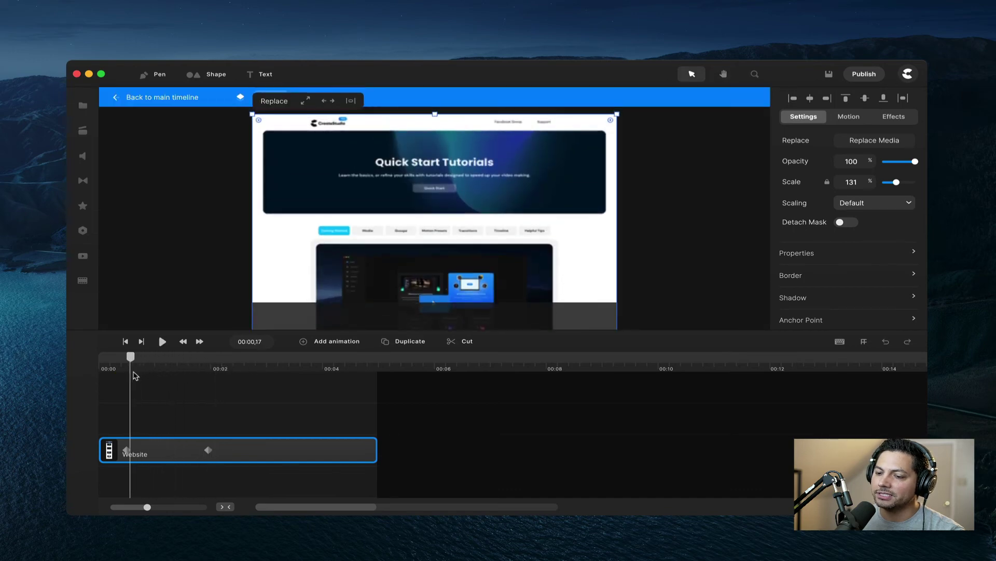
{"action": "left_click", "coordinate": [132, 375]}
{"action": "key", "text": "space"}
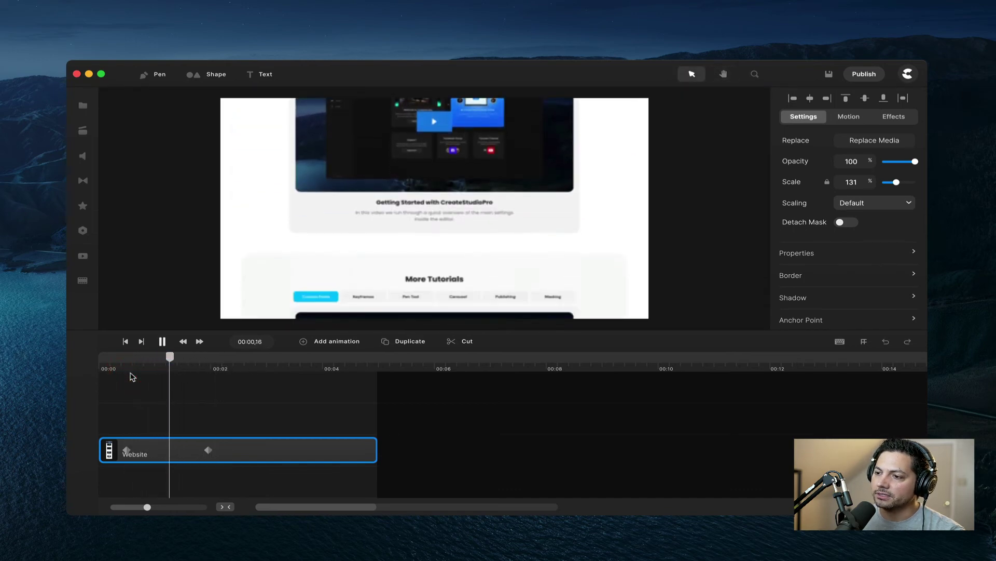
{"action": "key", "text": "space"}
{"action": "left_click_drag", "start_coordinate": [201, 362], "coordinate": [146, 369]}
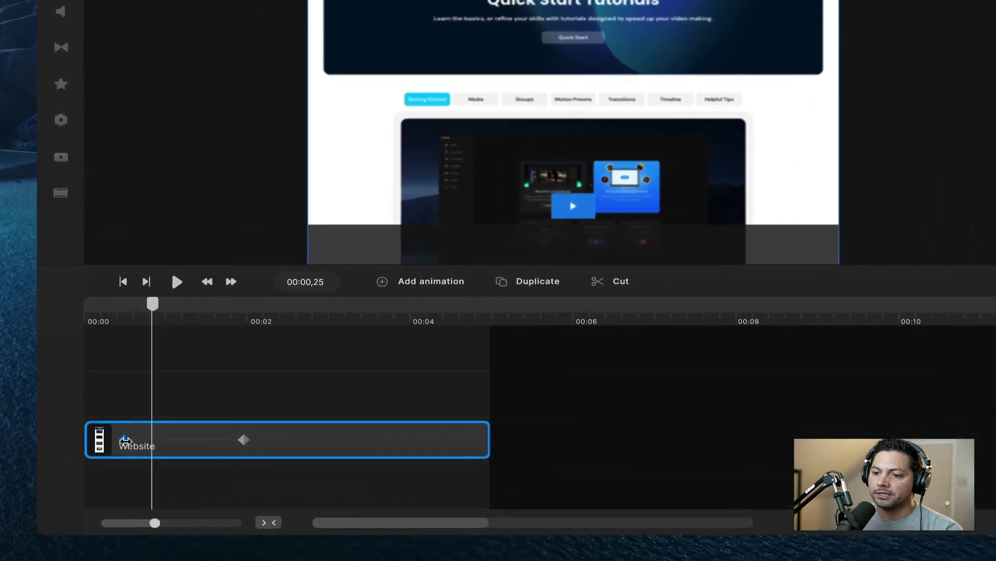
Set the first keyframe's easing to Linear
{"action": "left_click", "coordinate": [127, 449]}
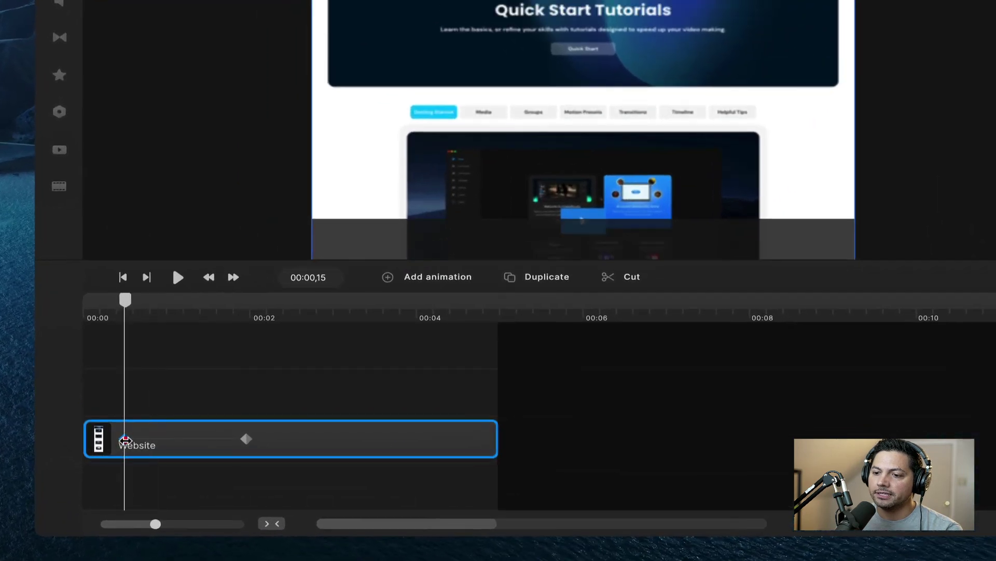
{"action": "left_click", "coordinate": [268, 189]}
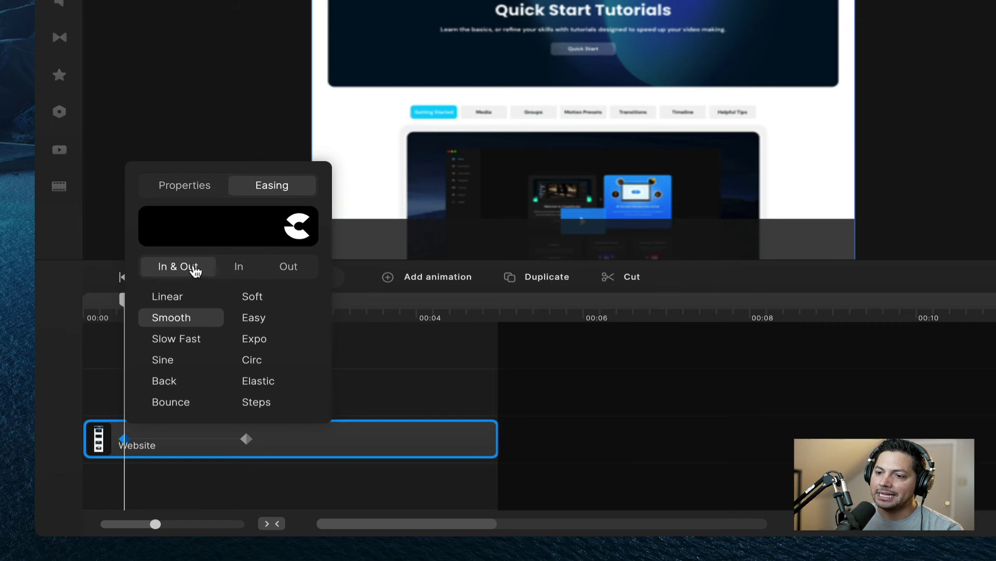
{"action": "left_click", "coordinate": [171, 298]}
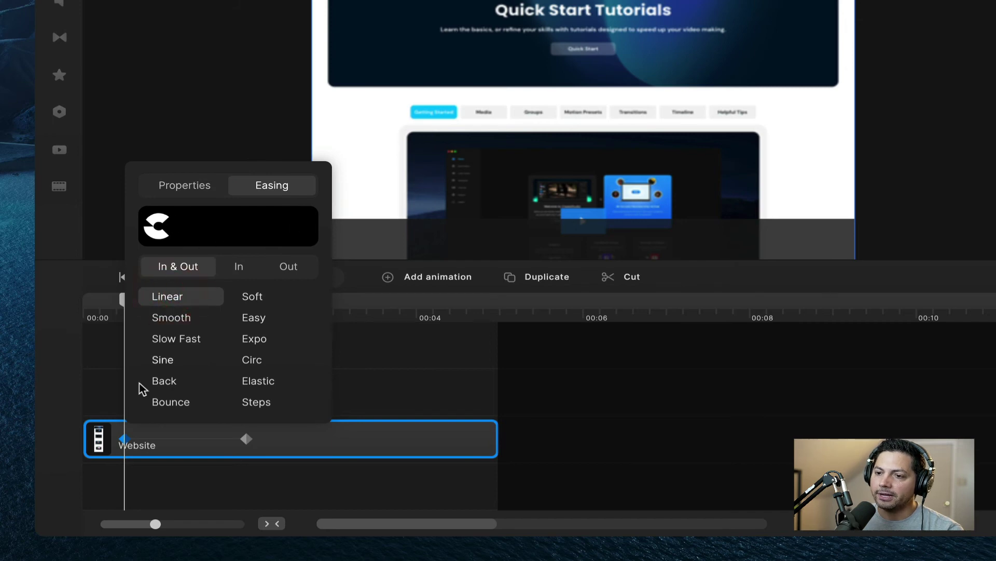
{"action": "left_click", "coordinate": [122, 299]}
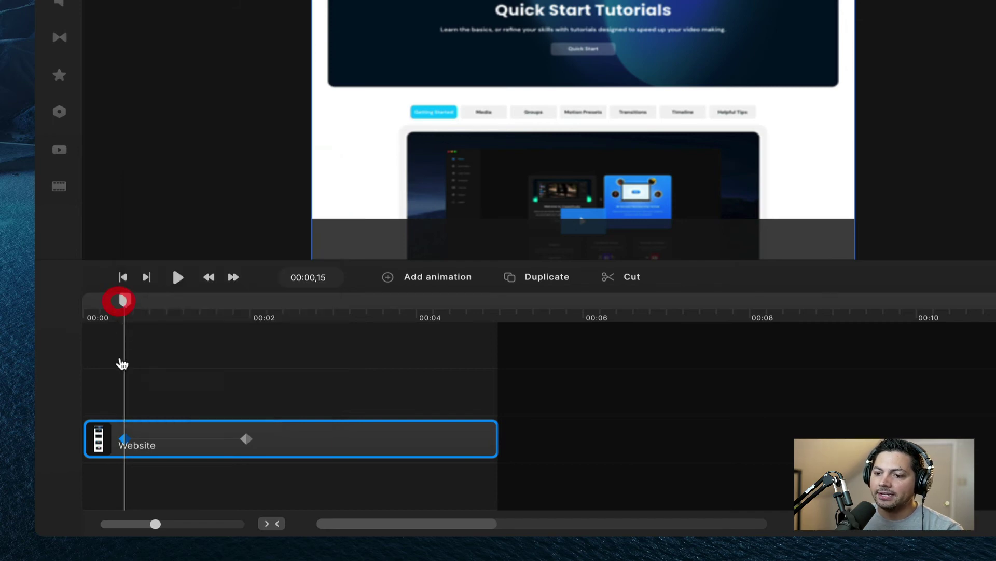
Drag the first keyframe to the clip's start and the second to its end
{"action": "left_click_drag", "start_coordinate": [119, 444], "coordinate": [96, 440]}
{"action": "left_click_drag", "start_coordinate": [252, 440], "coordinate": [489, 441]}
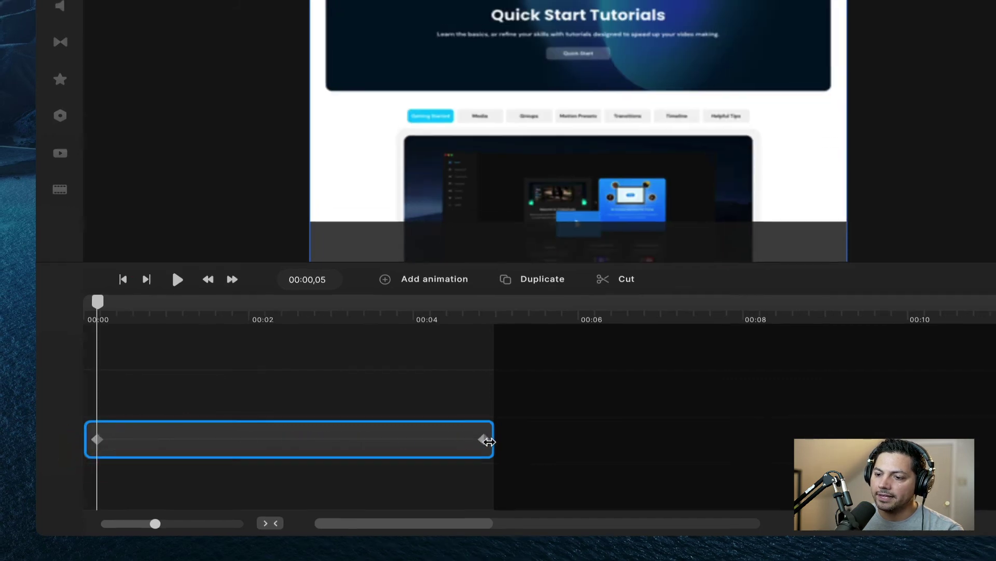
{"action": "left_click", "coordinate": [492, 440]}
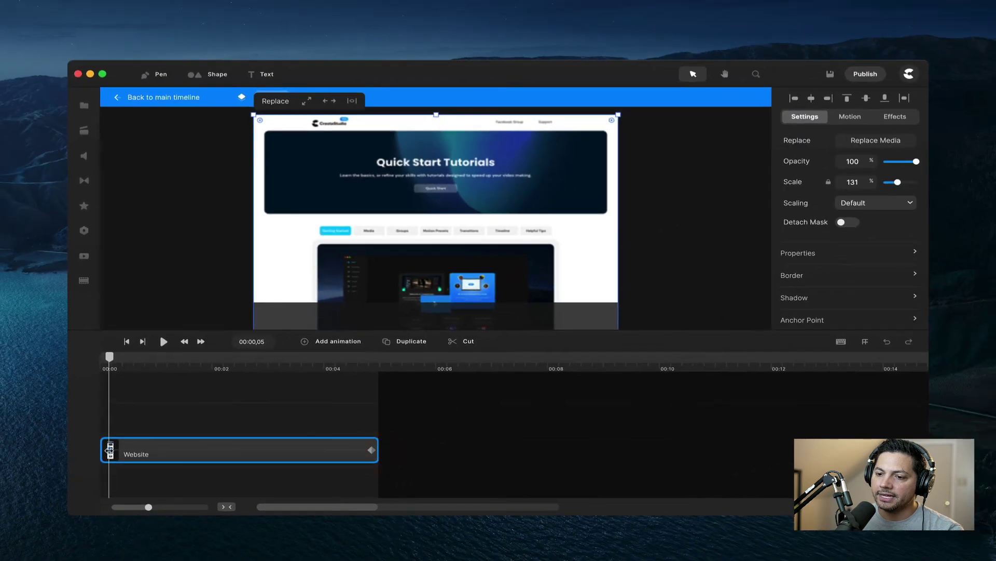
{"action": "left_click_drag", "start_coordinate": [110, 449], "coordinate": [132, 449]}
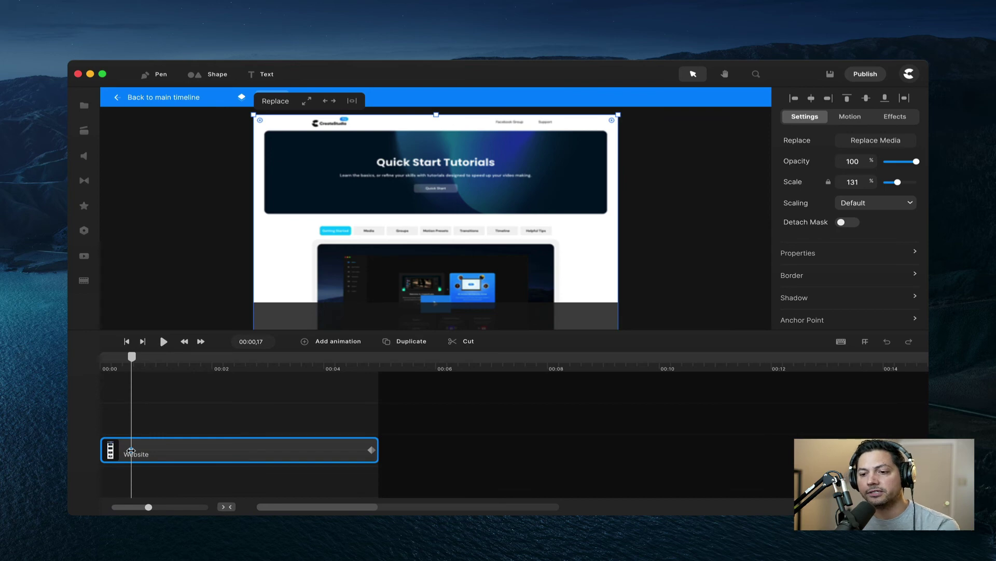
{"action": "left_click", "coordinate": [112, 98]}
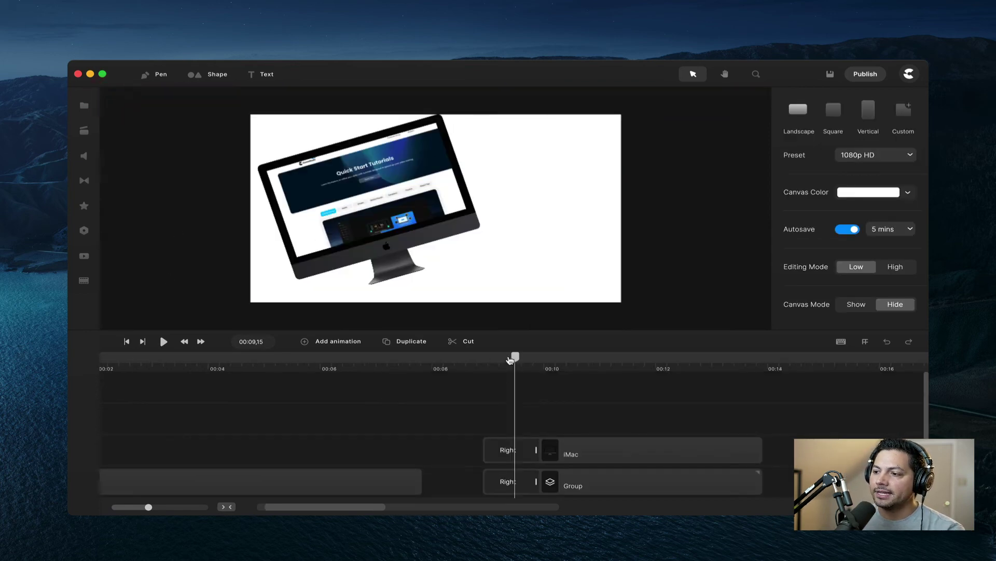
{"action": "left_click_drag", "start_coordinate": [511, 359], "coordinate": [484, 358]}
{"action": "left_click", "coordinate": [484, 358]}
{"action": "key", "text": "space"}
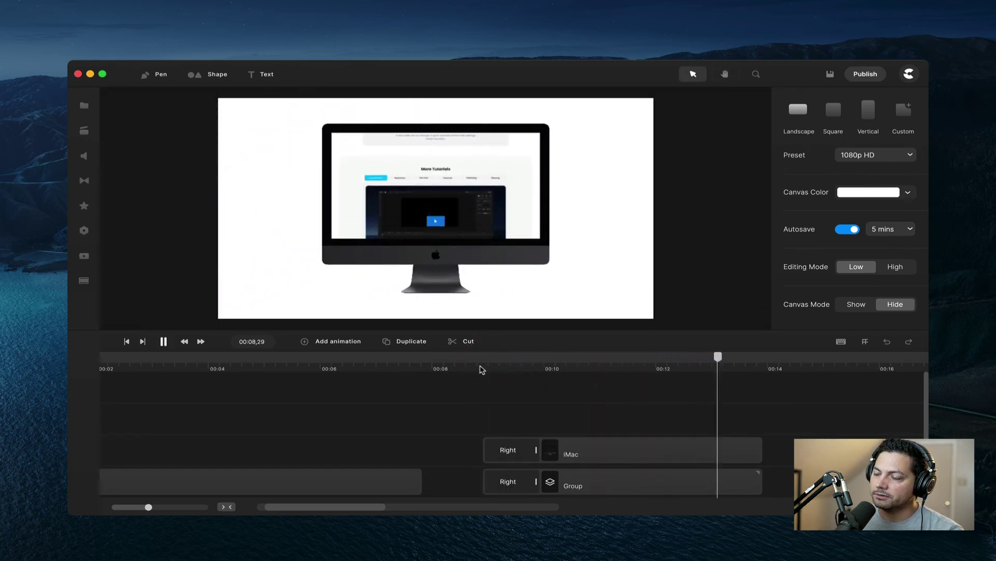
{"action": "key", "text": "space"}
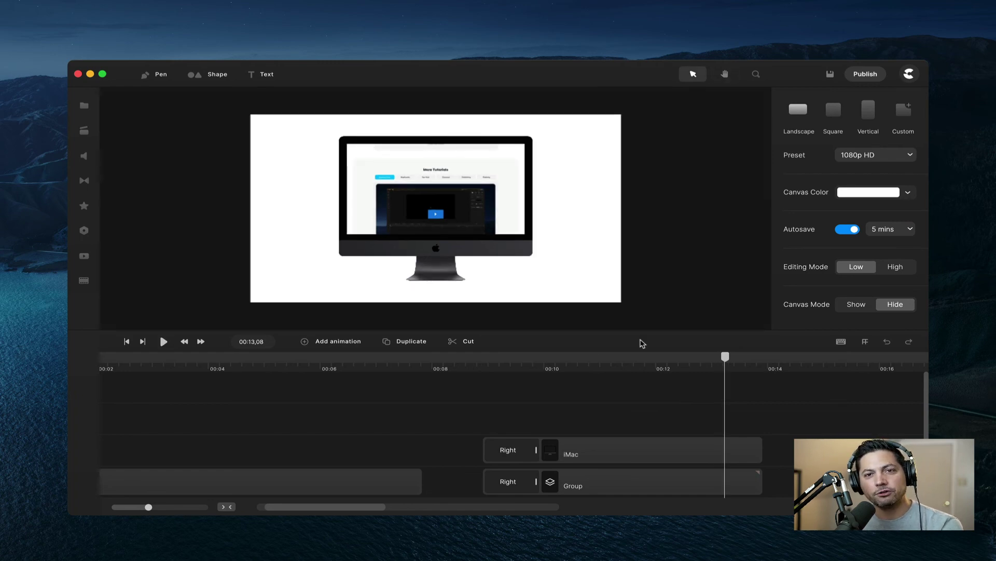
On the main timeline, drag the iMac and Group clips' right edges out to the same length
{"action": "double_click", "coordinate": [623, 483]}
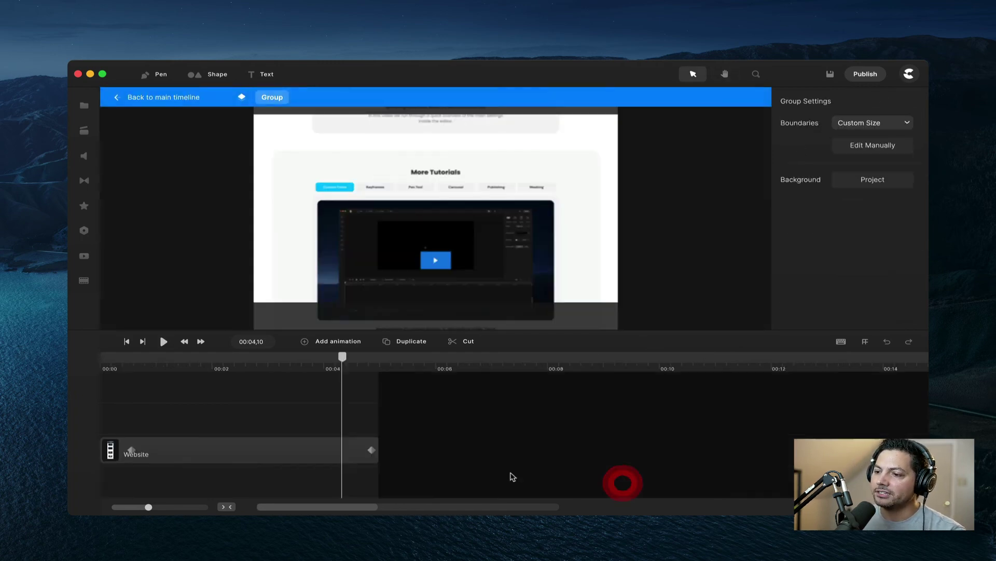
{"action": "left_click", "coordinate": [140, 445]}
{"action": "left_click", "coordinate": [296, 429]}
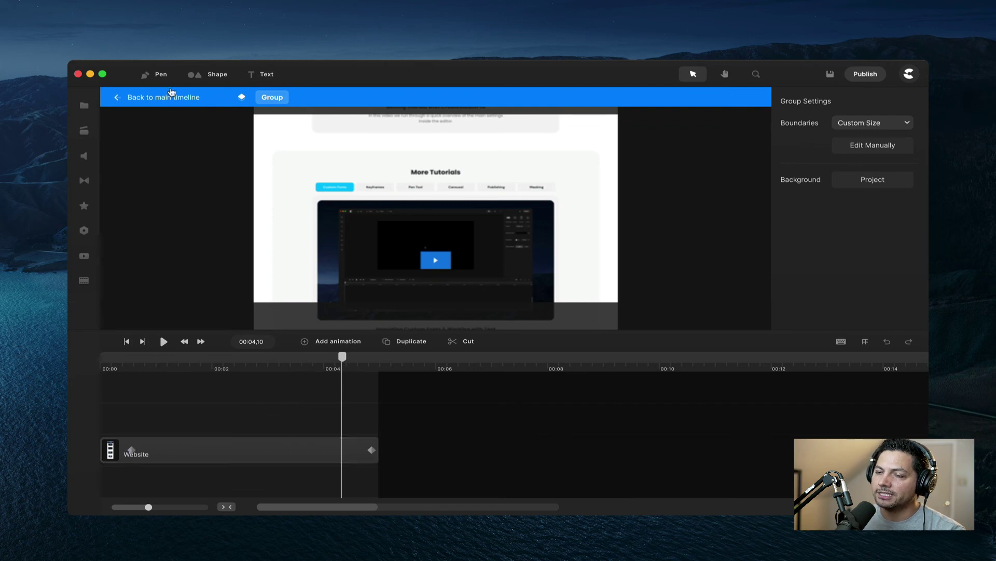
{"action": "left_click", "coordinate": [117, 97]}
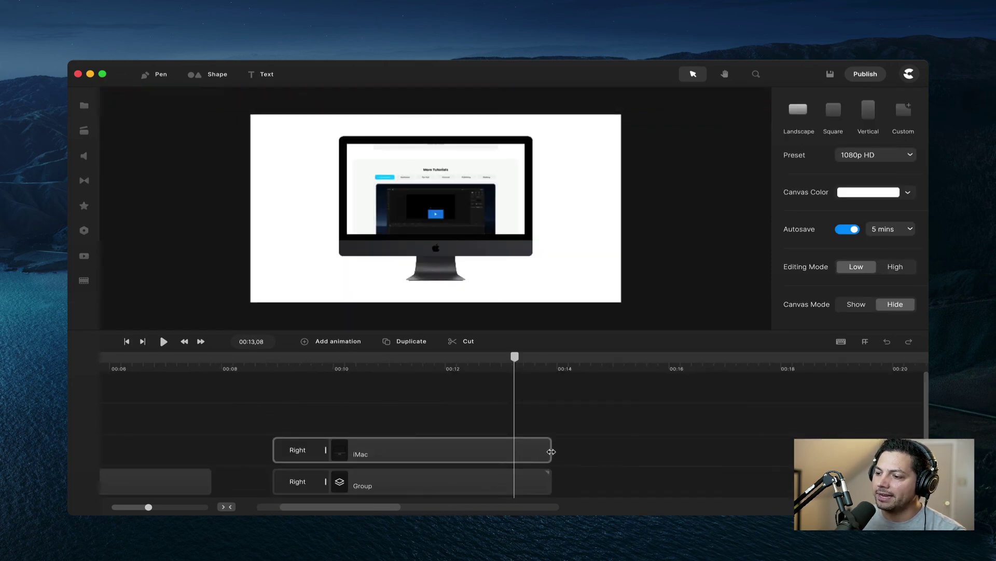
{"action": "left_click_drag", "start_coordinate": [552, 452], "coordinate": [829, 450]}
{"action": "left_click_drag", "start_coordinate": [551, 485], "coordinate": [829, 486]}
Inside the group, extend the Website clip and move its last keyframe to the new end
{"action": "double_click", "coordinate": [421, 488]}
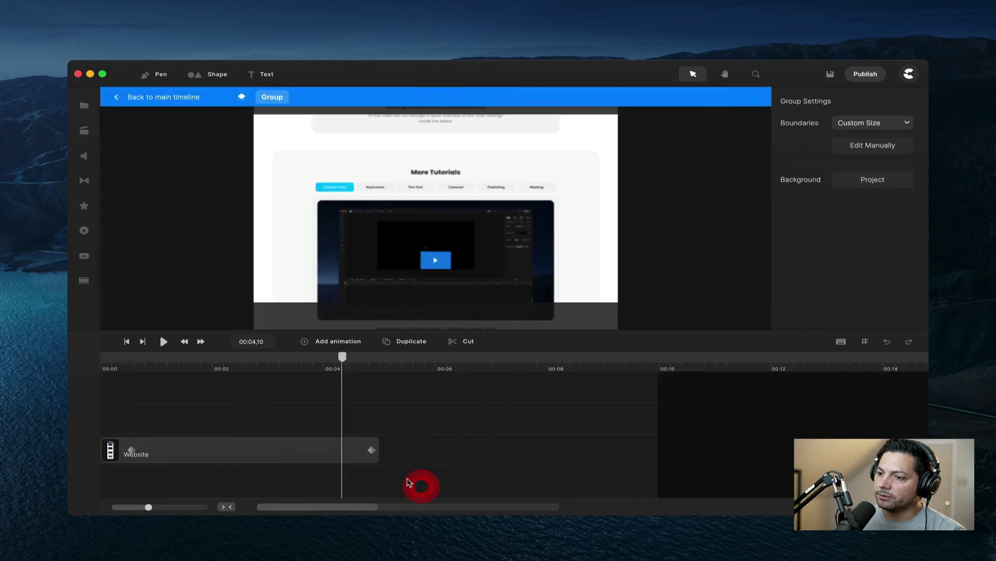
{"action": "left_click_drag", "start_coordinate": [376, 451], "coordinate": [654, 447]}
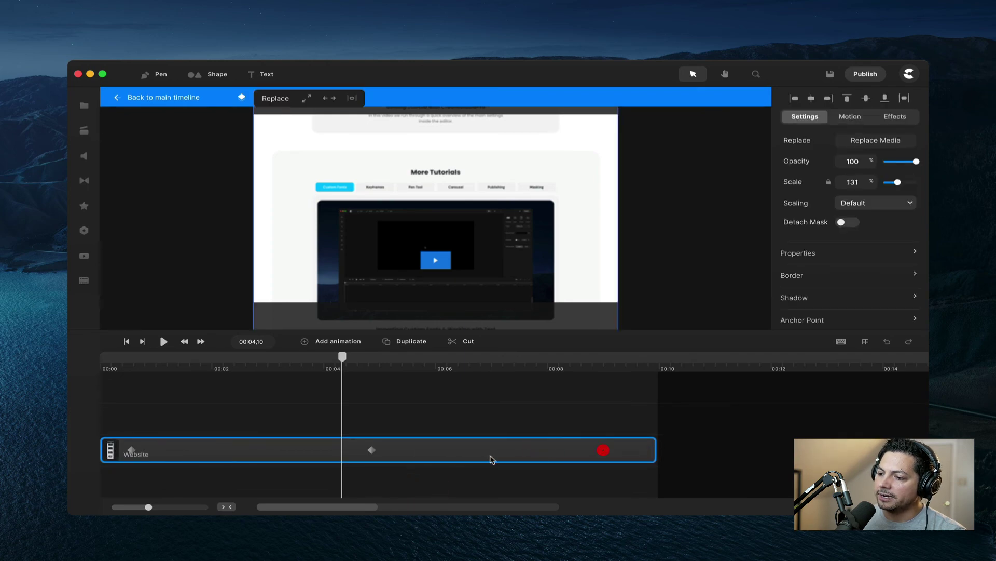
{"action": "left_click_drag", "start_coordinate": [371, 449], "coordinate": [650, 454]}
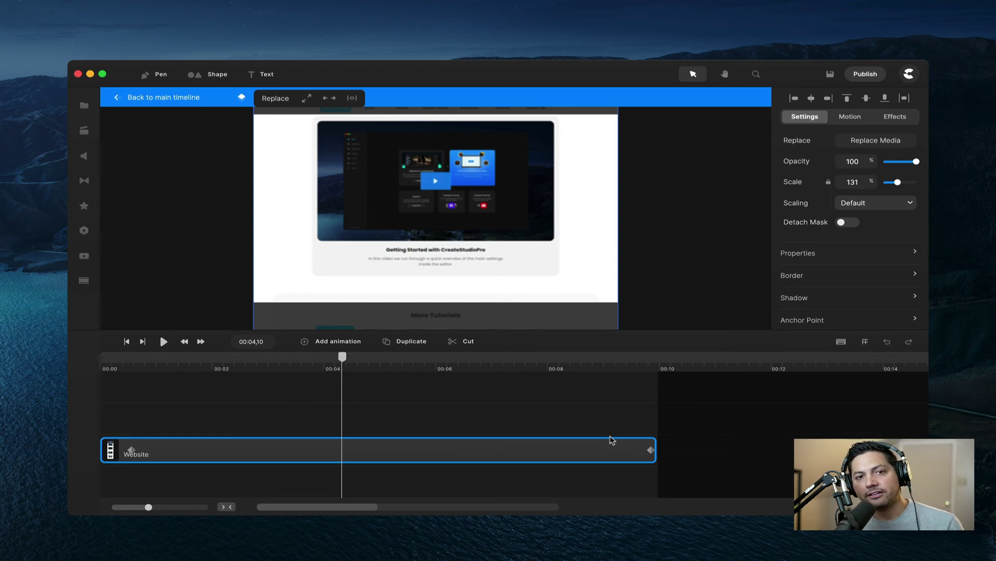
{"action": "left_click", "coordinate": [111, 96]}
{"action": "left_click", "coordinate": [272, 368]}
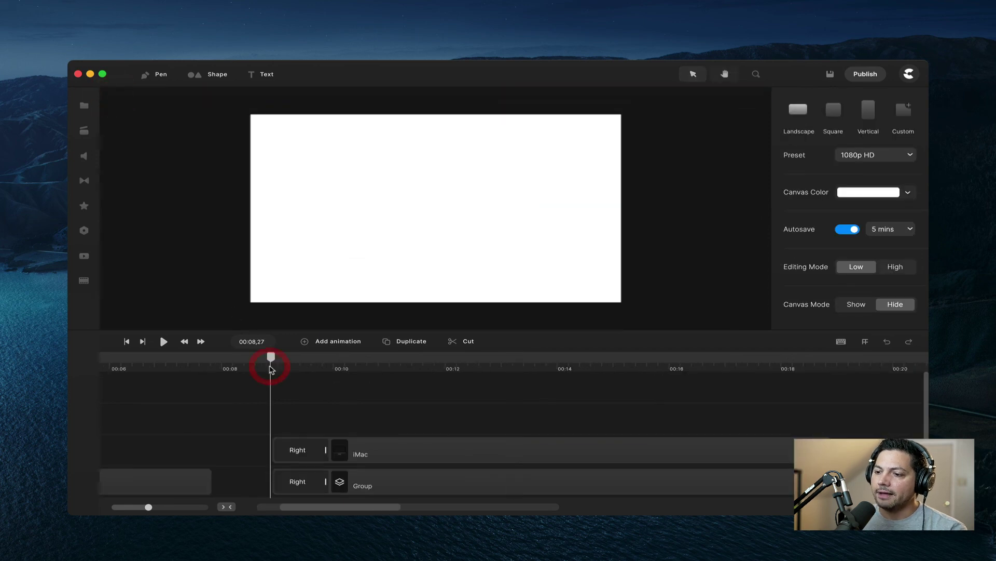
{"action": "key", "text": "space"}
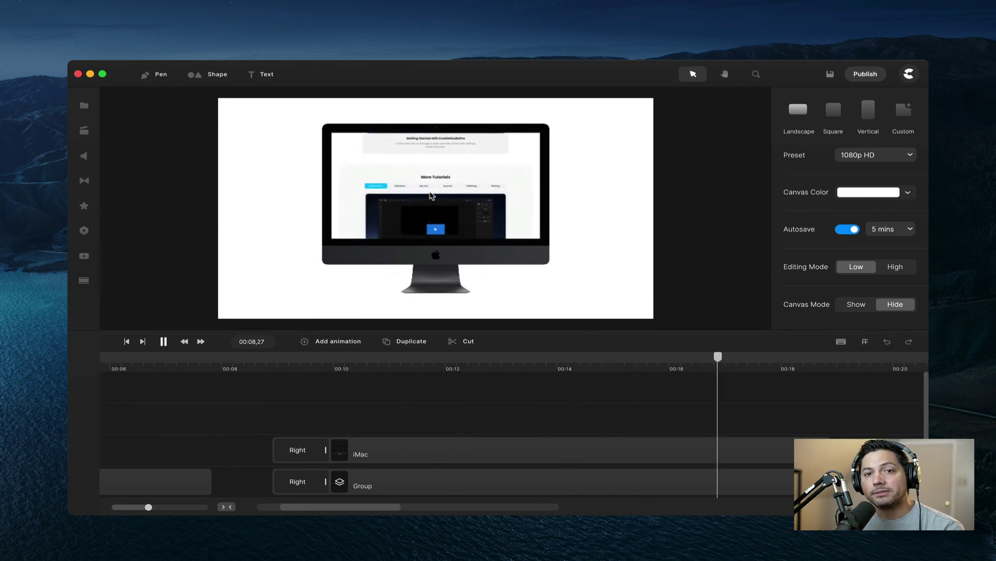
{"action": "key", "text": "space"}
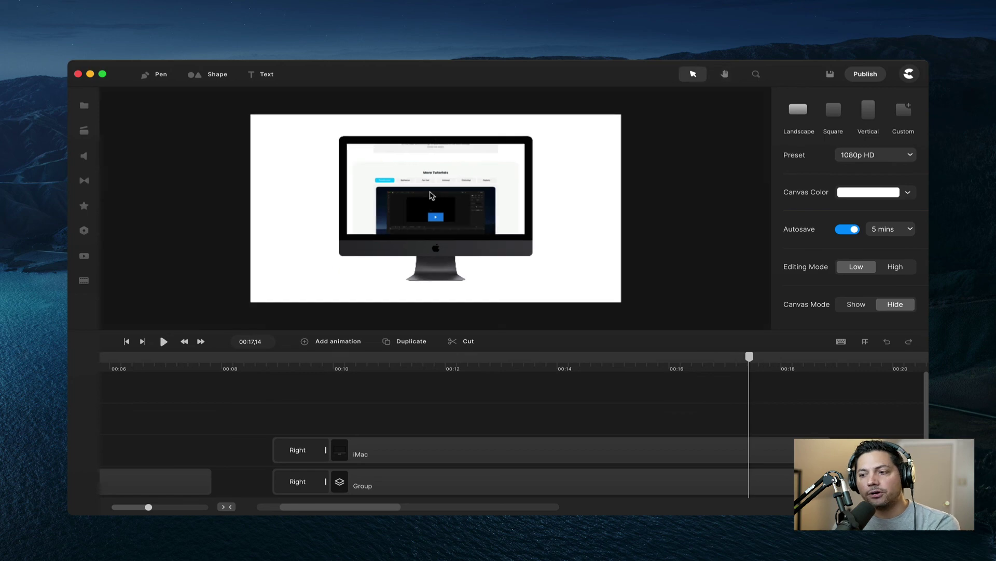